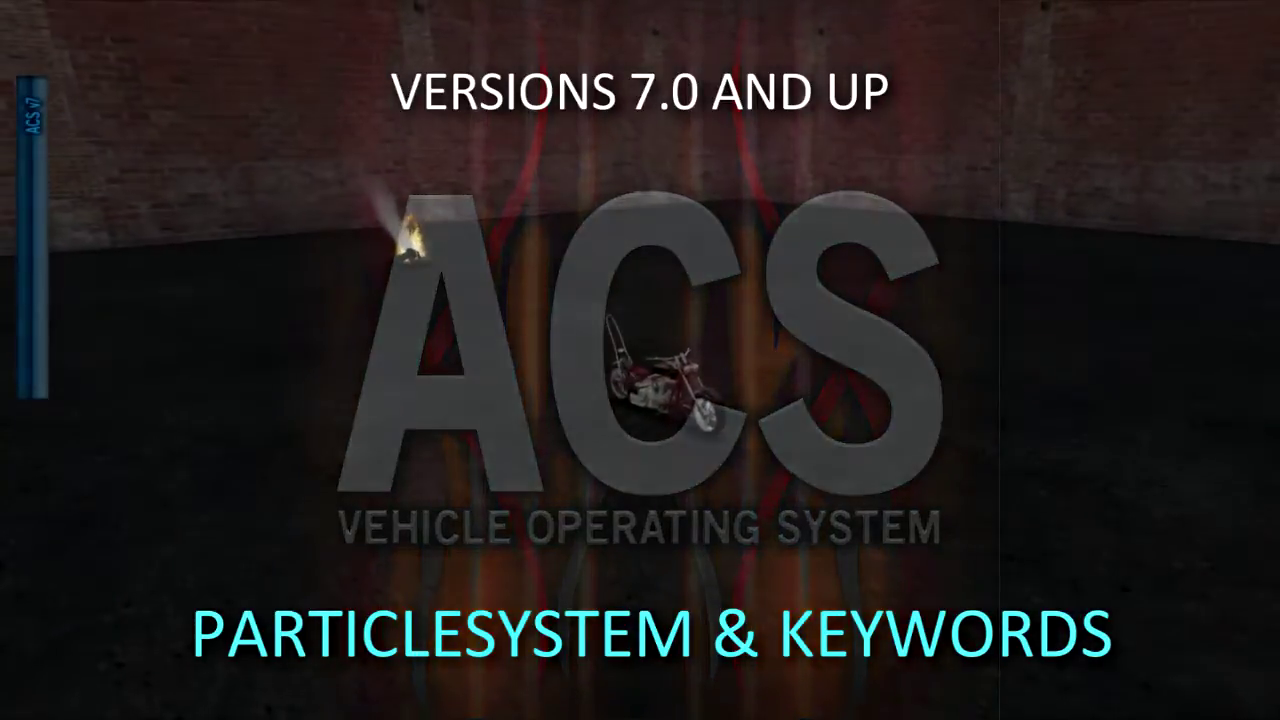
Expand the ACS v7 display and inspect the scripts stored in the motorcycle's contents.
drag(660, 380, 794, 387)
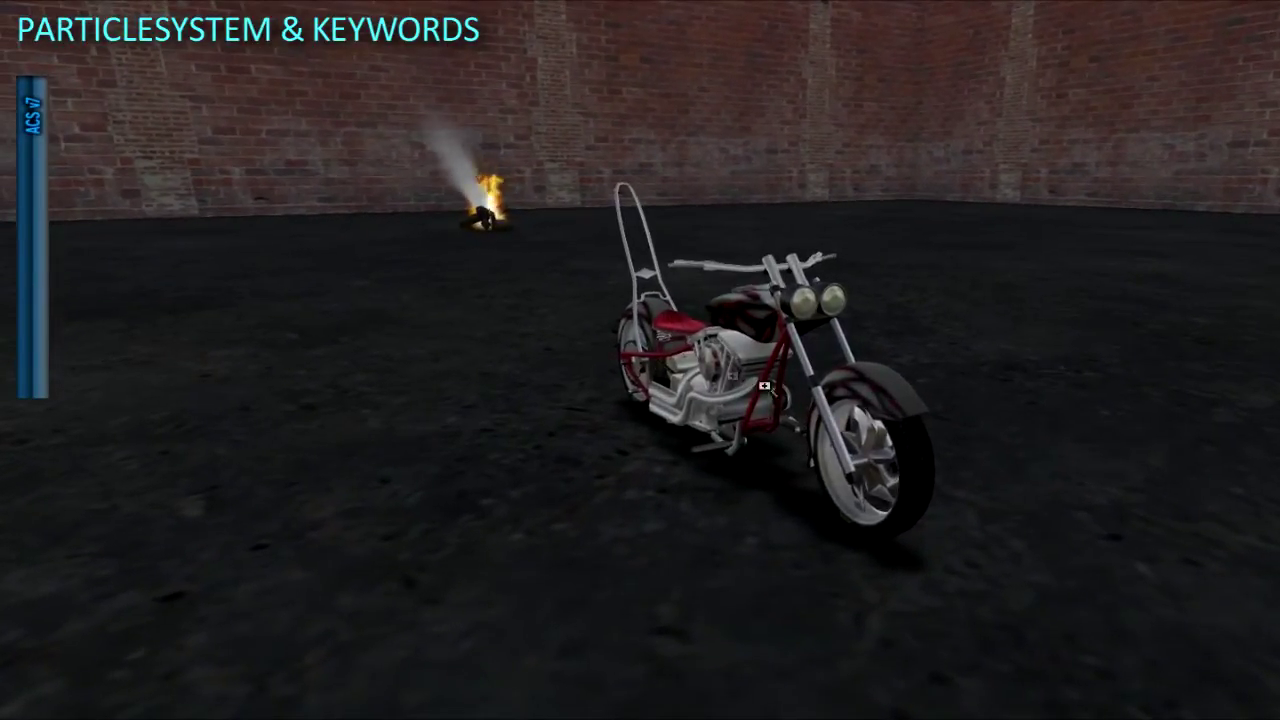
click(38, 297)
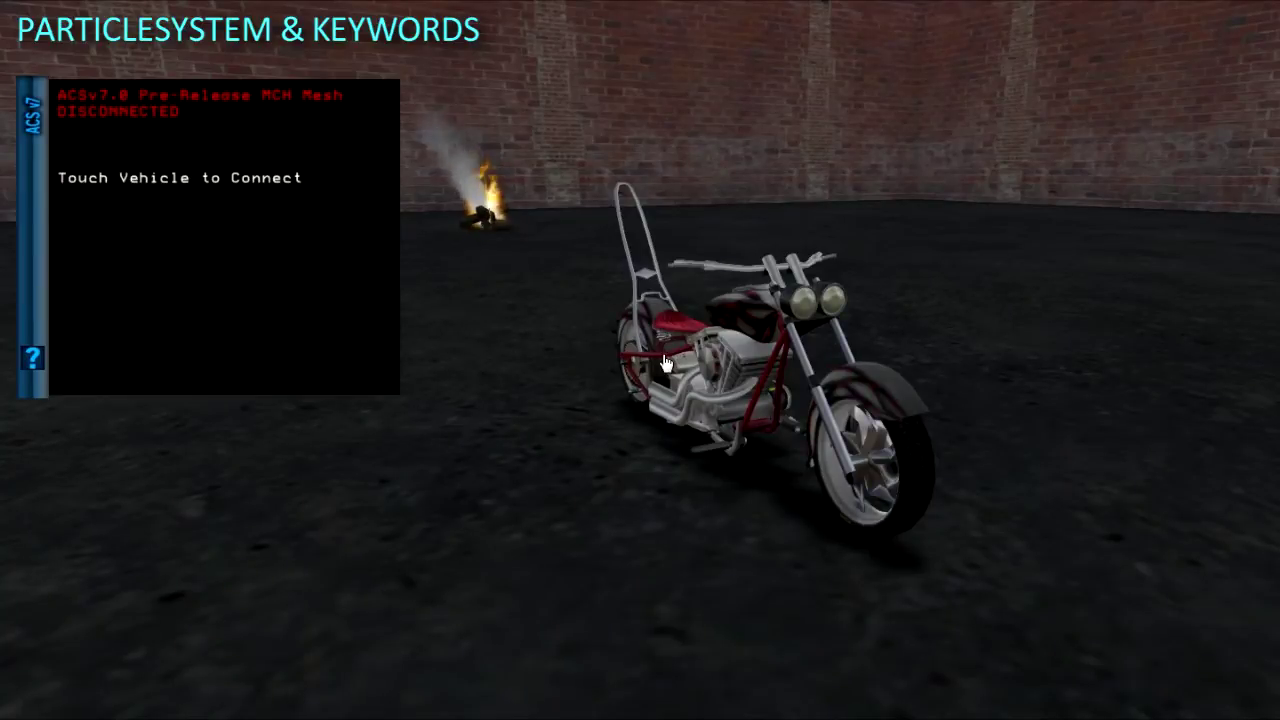
right_click(733, 375)
click(762, 413)
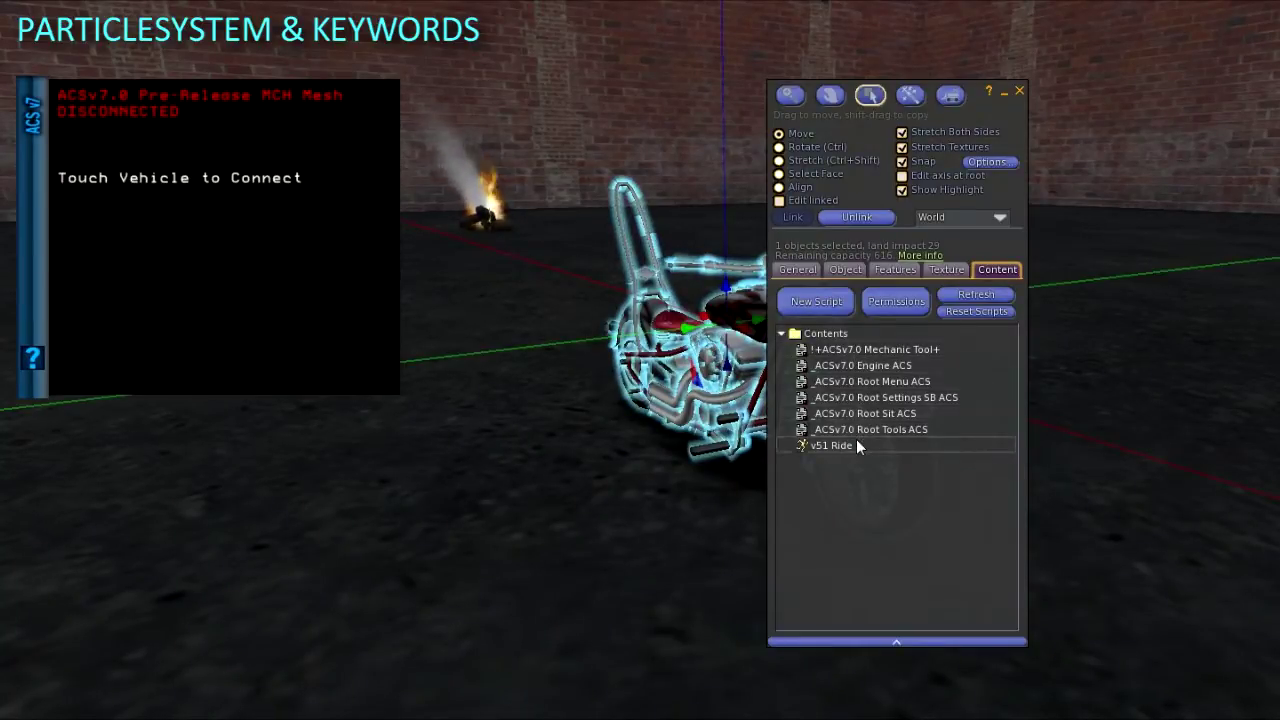
click(1019, 93)
Connect the ACS display to the motorcycle and inject the ParticleSystem script from the additional scripts.
click(741, 385)
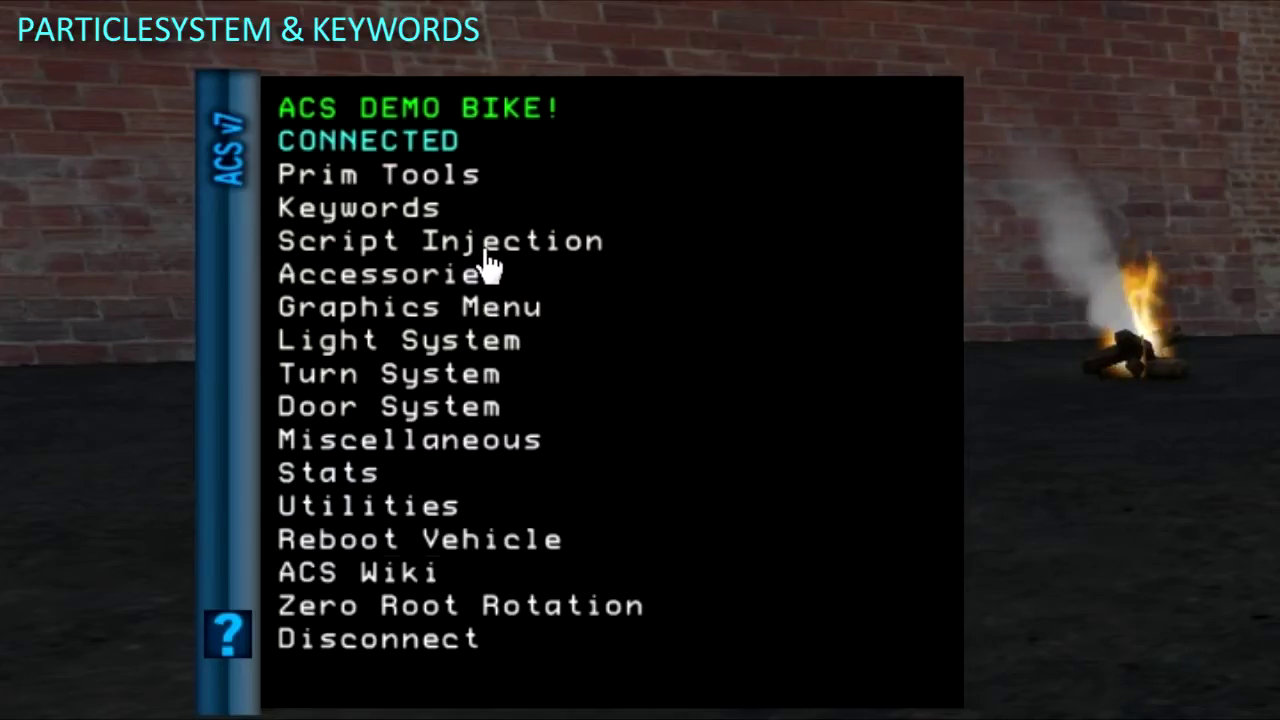
click(179, 163)
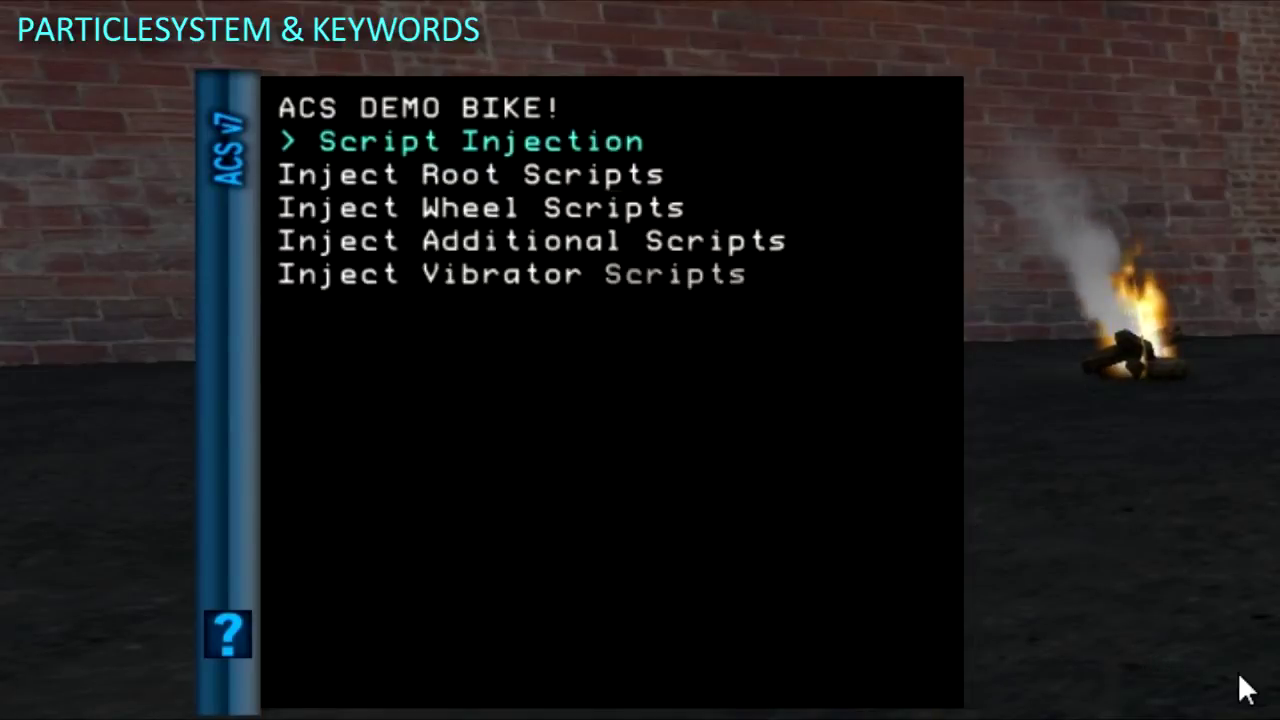
click(655, 244)
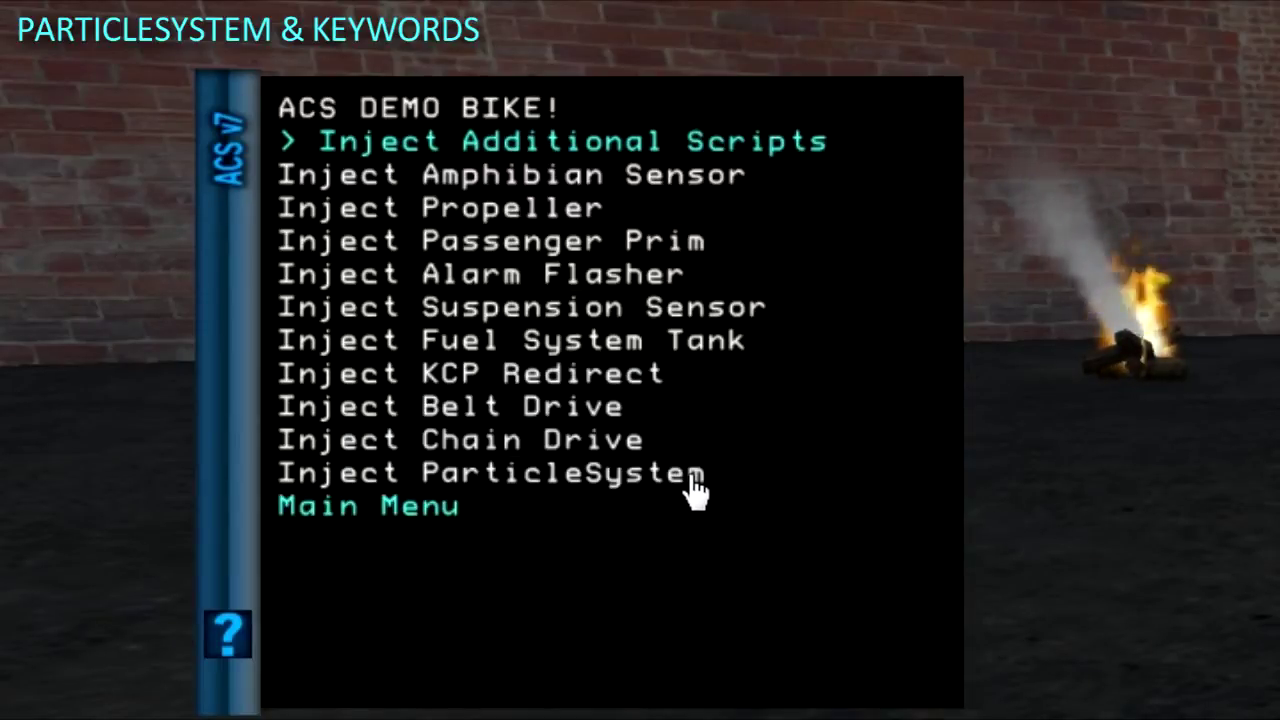
click(693, 474)
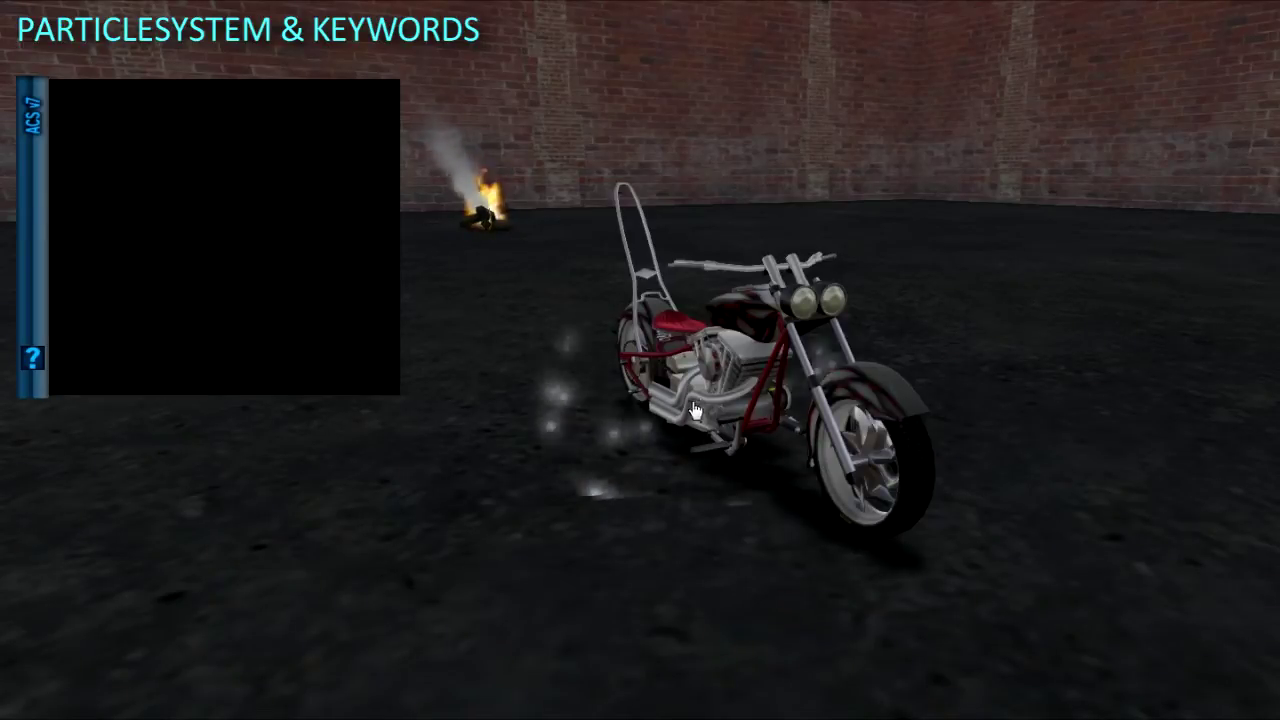
Open the _ACSv7.0 ParticleSystem script from the motorcycle's contents.
right_click(705, 390)
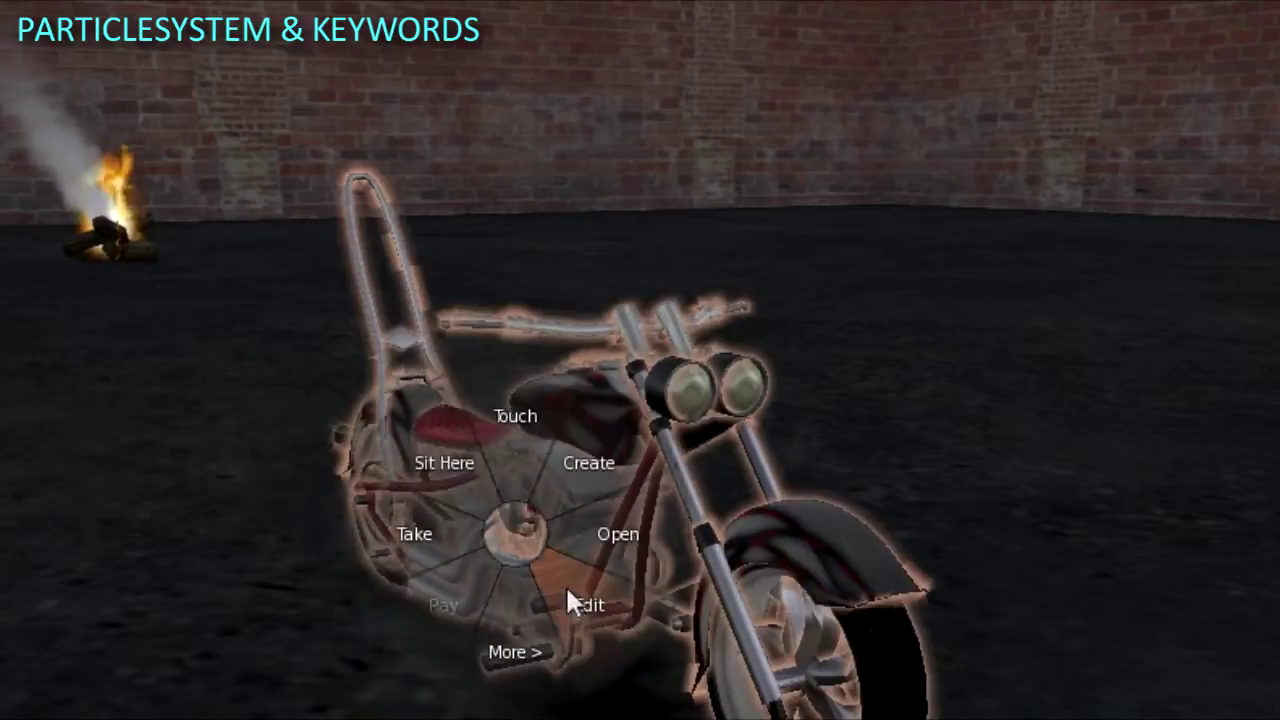
click(569, 600)
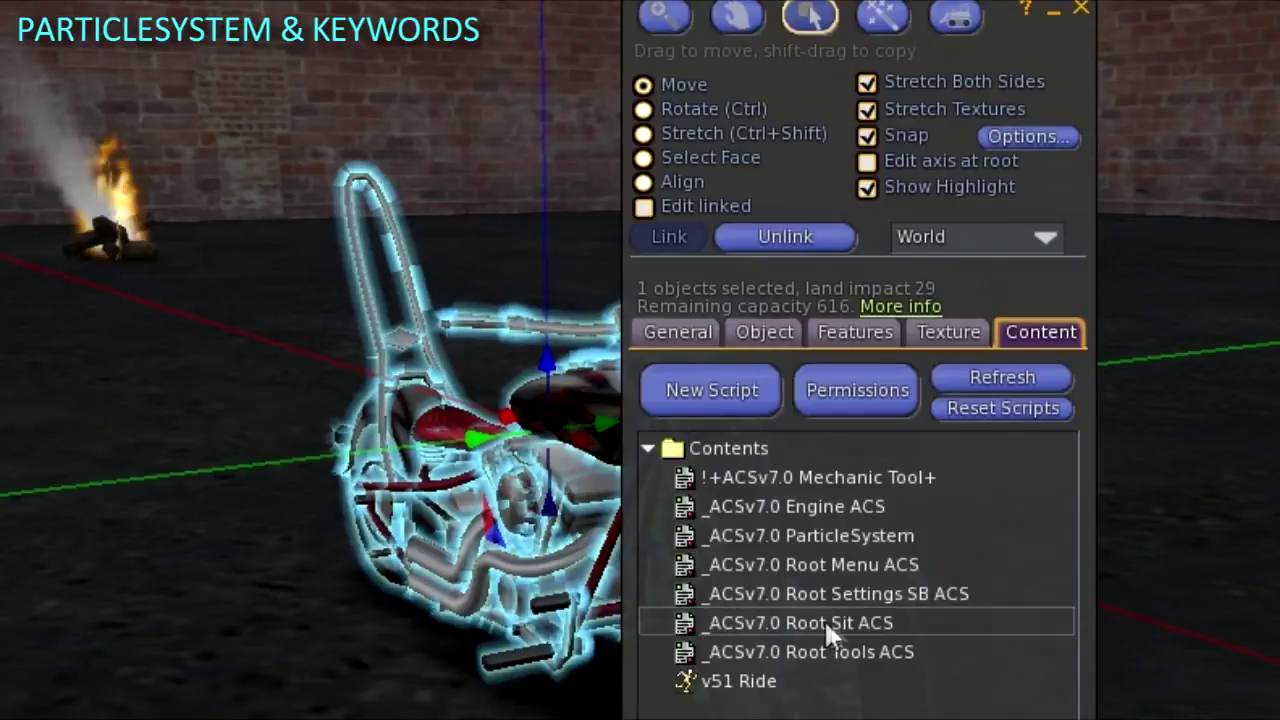
click(862, 530)
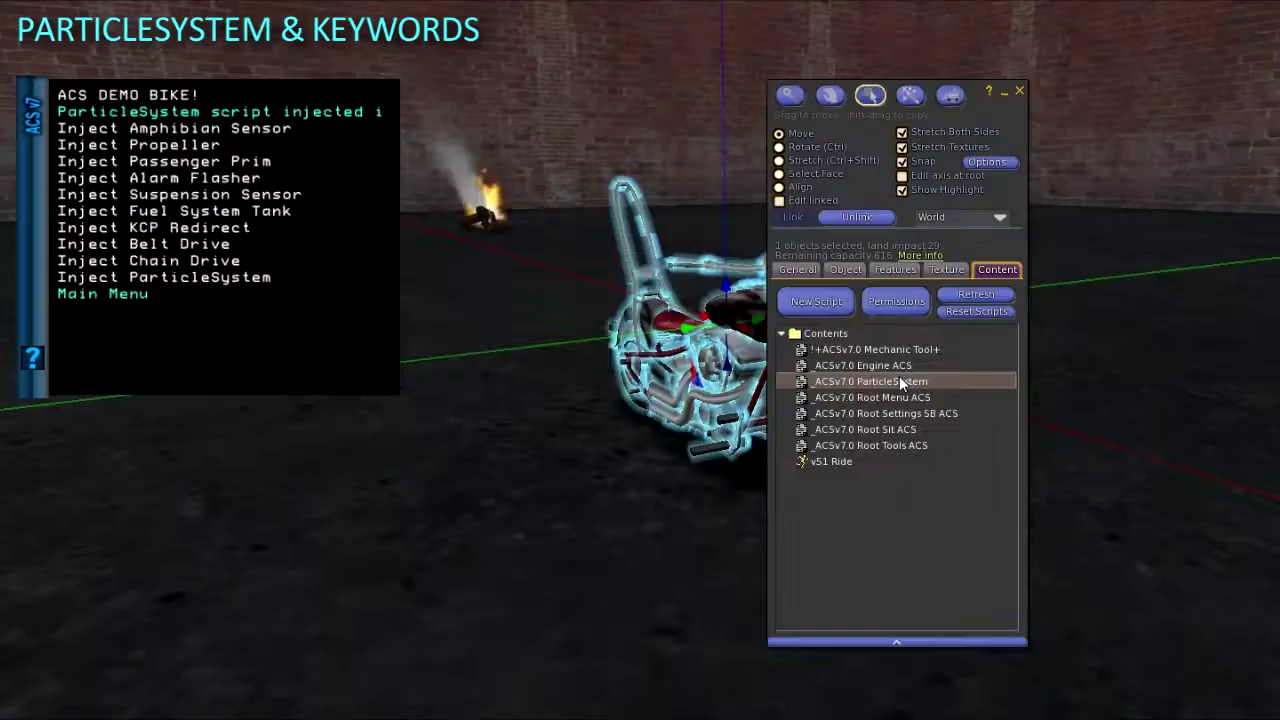
double_click(862, 533)
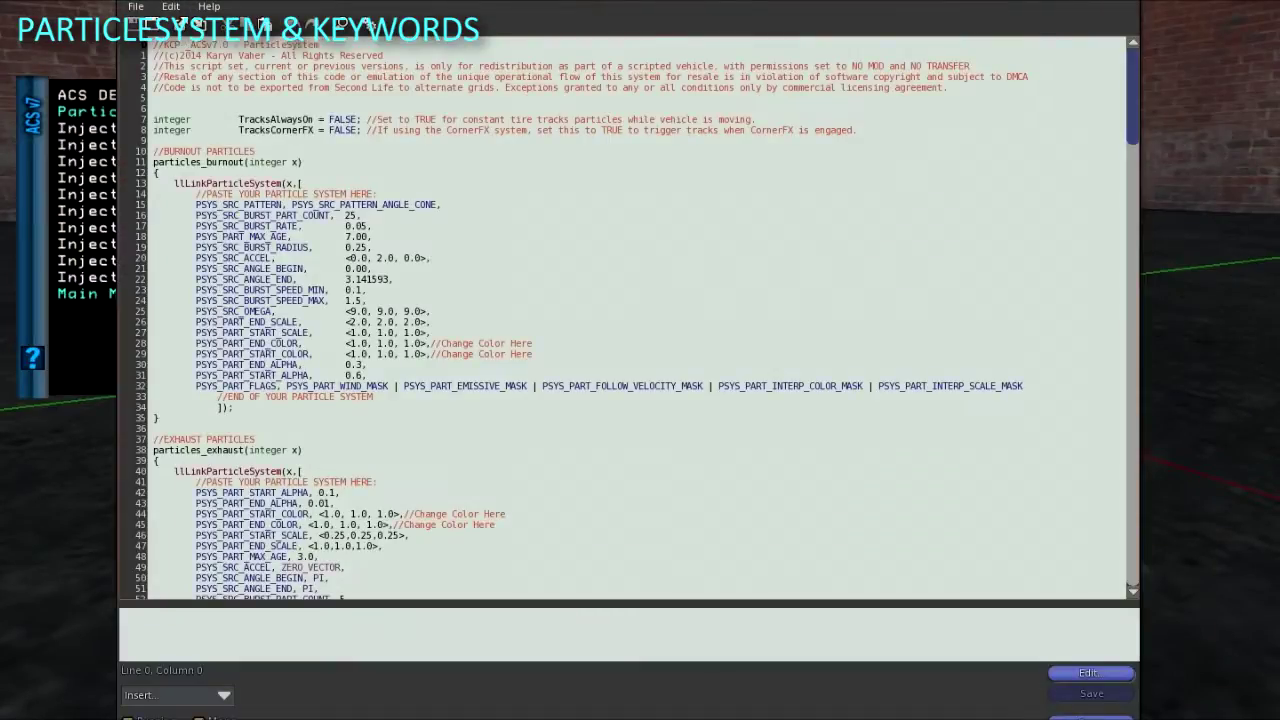
Review the script's tire track, CornerFX, flight and exhaust particle sections, ending at the exhaust particles.
drag(1131, 94, 1135, 328)
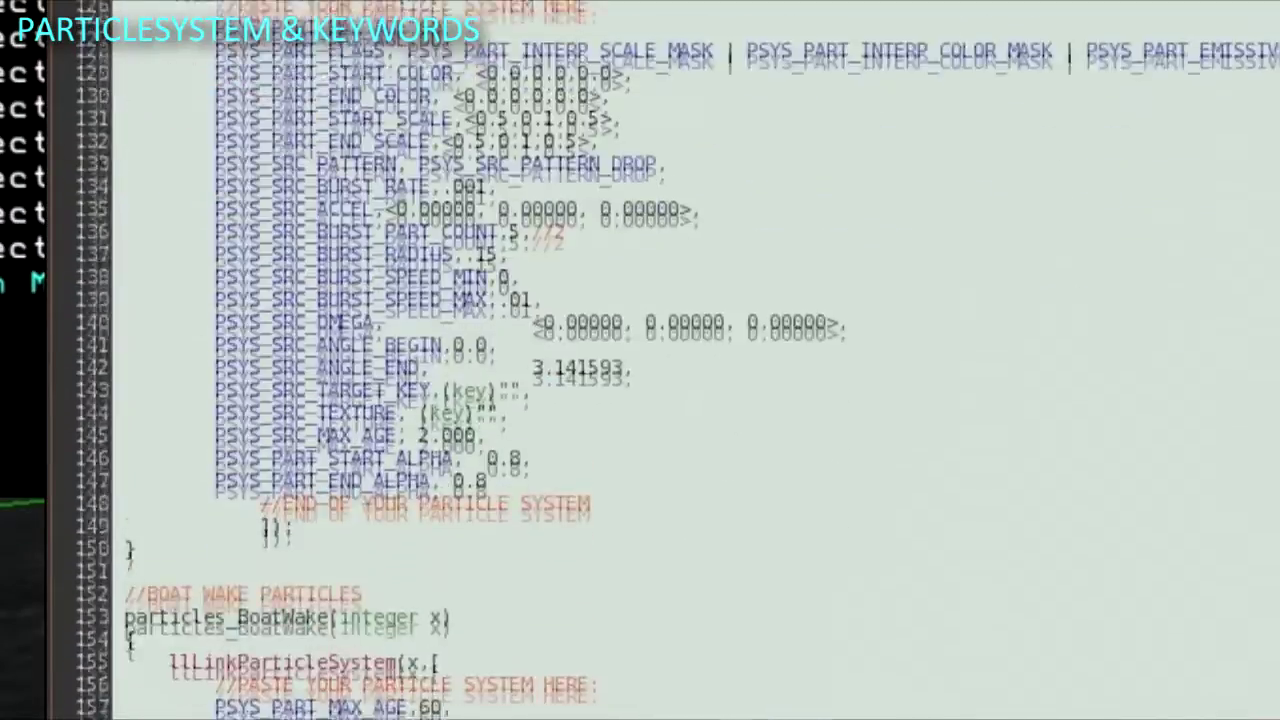
scroll(640, 360, down, 8)
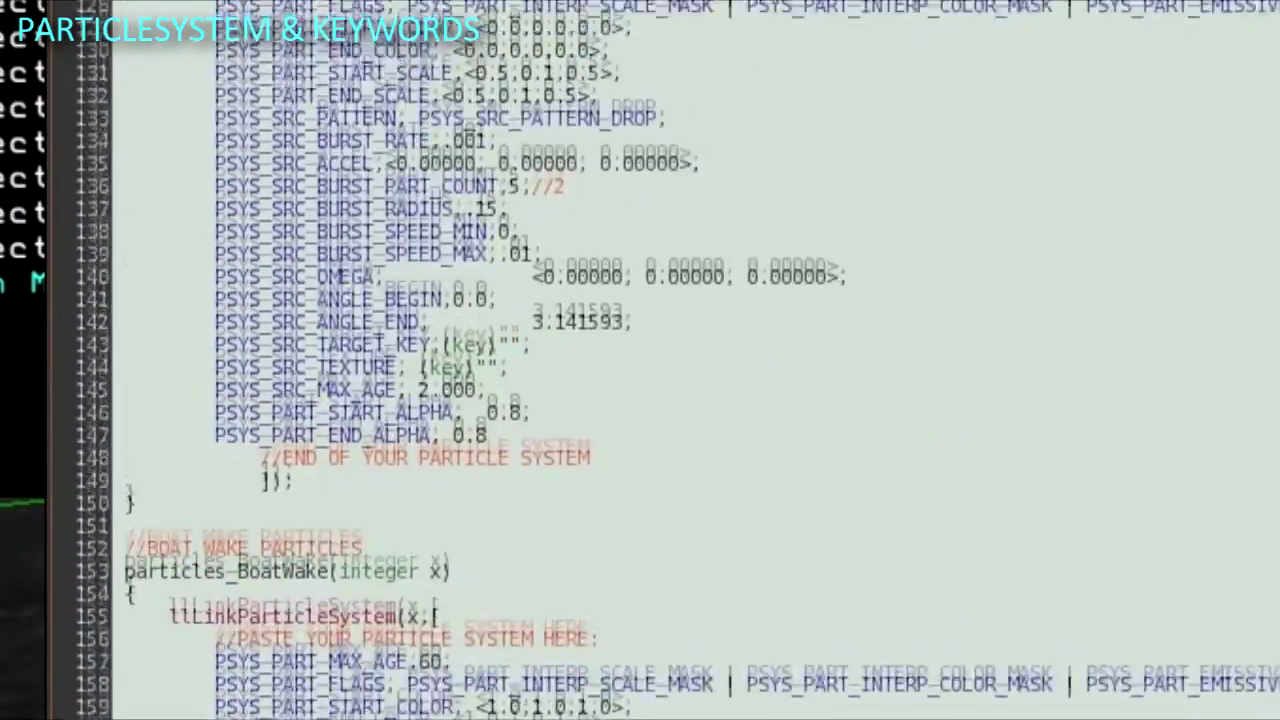
scroll(640, 360, up, 11)
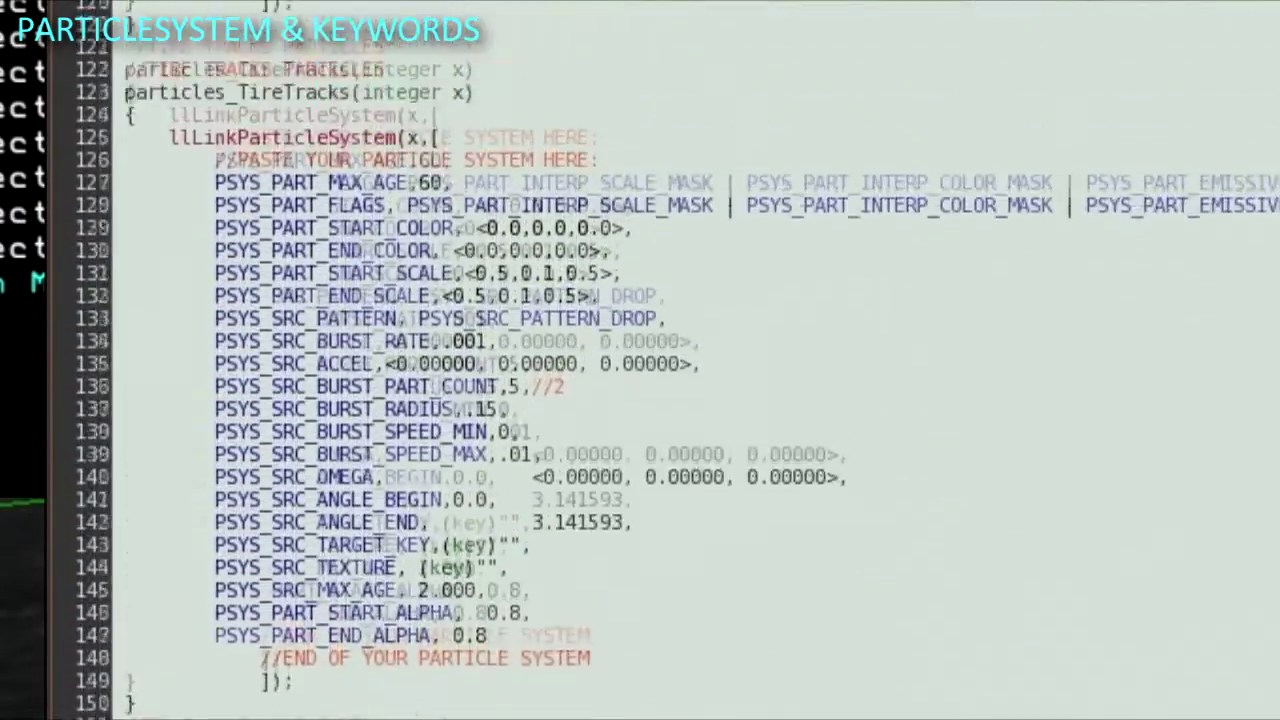
scroll(640, 360, up, 3)
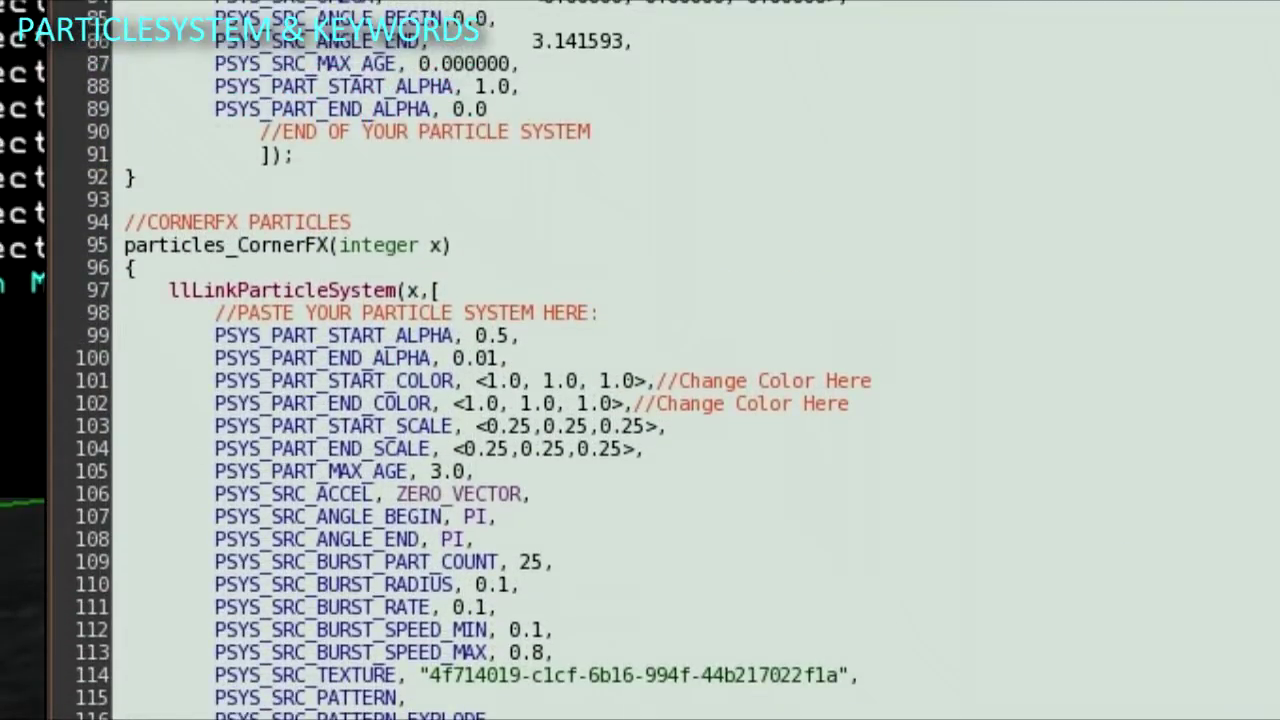
scroll(640, 360, up, 10)
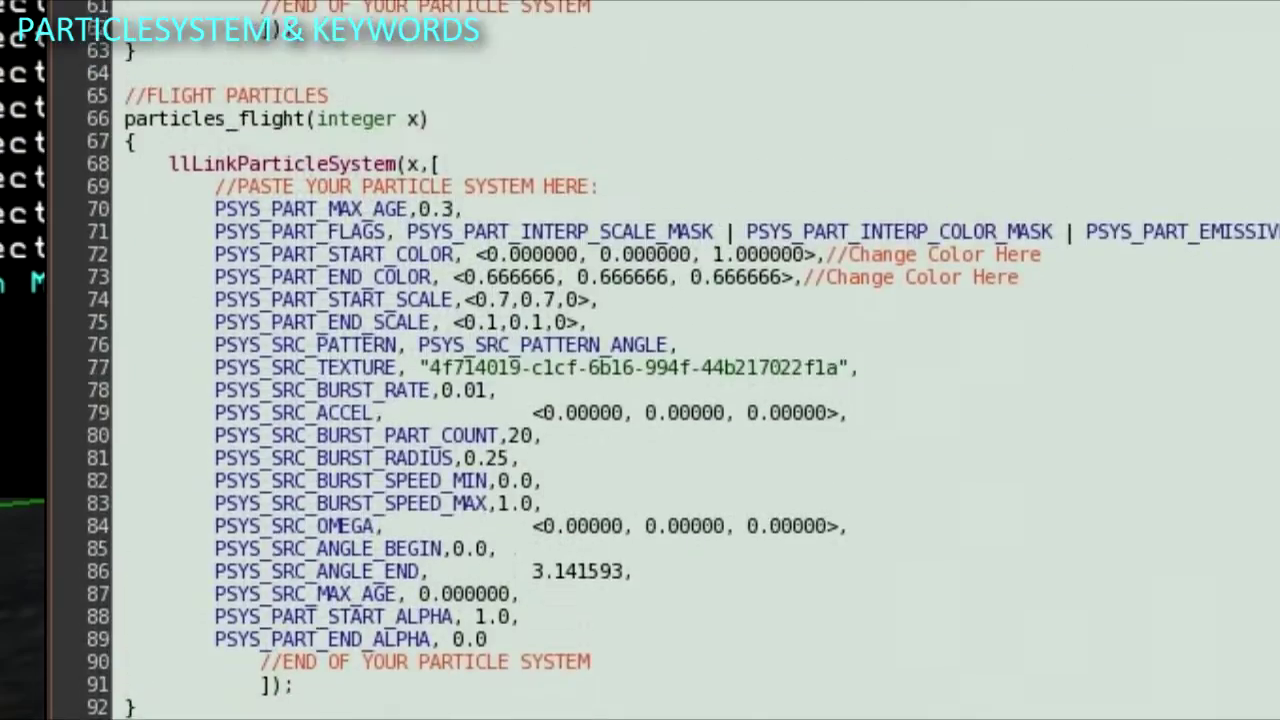
scroll(640, 360, up, 7)
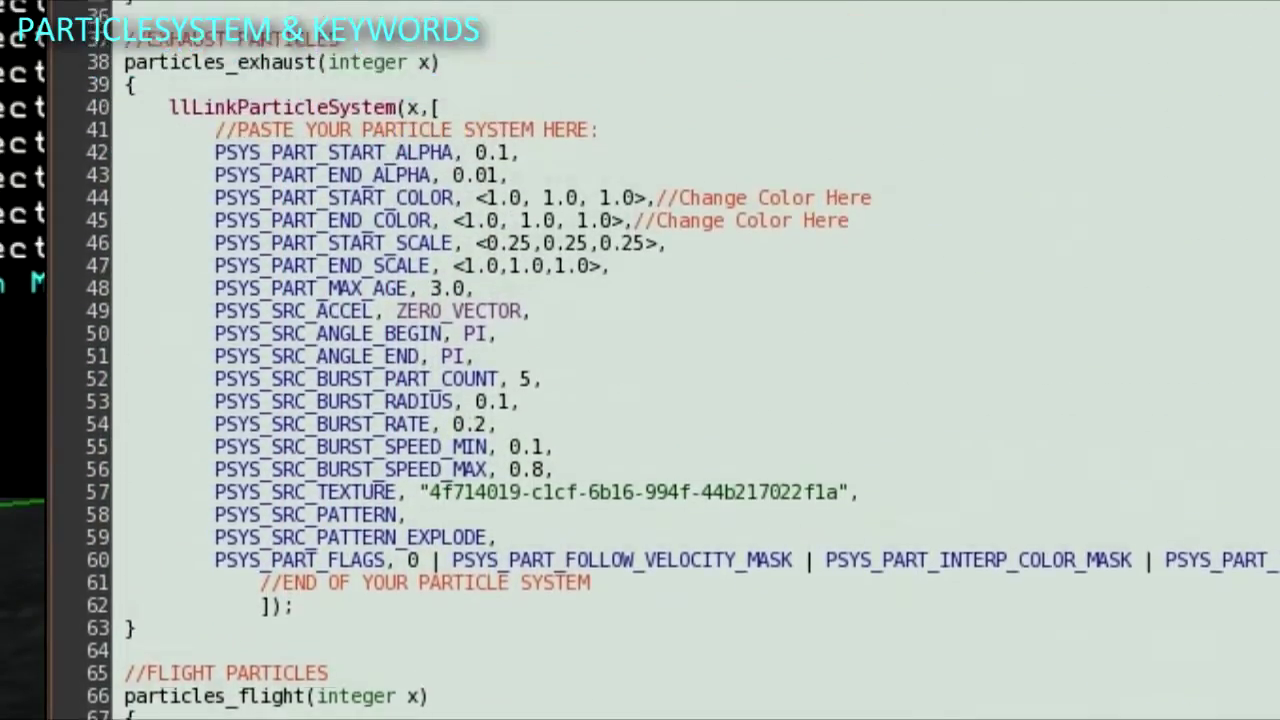
scroll(640, 360, up, 1)
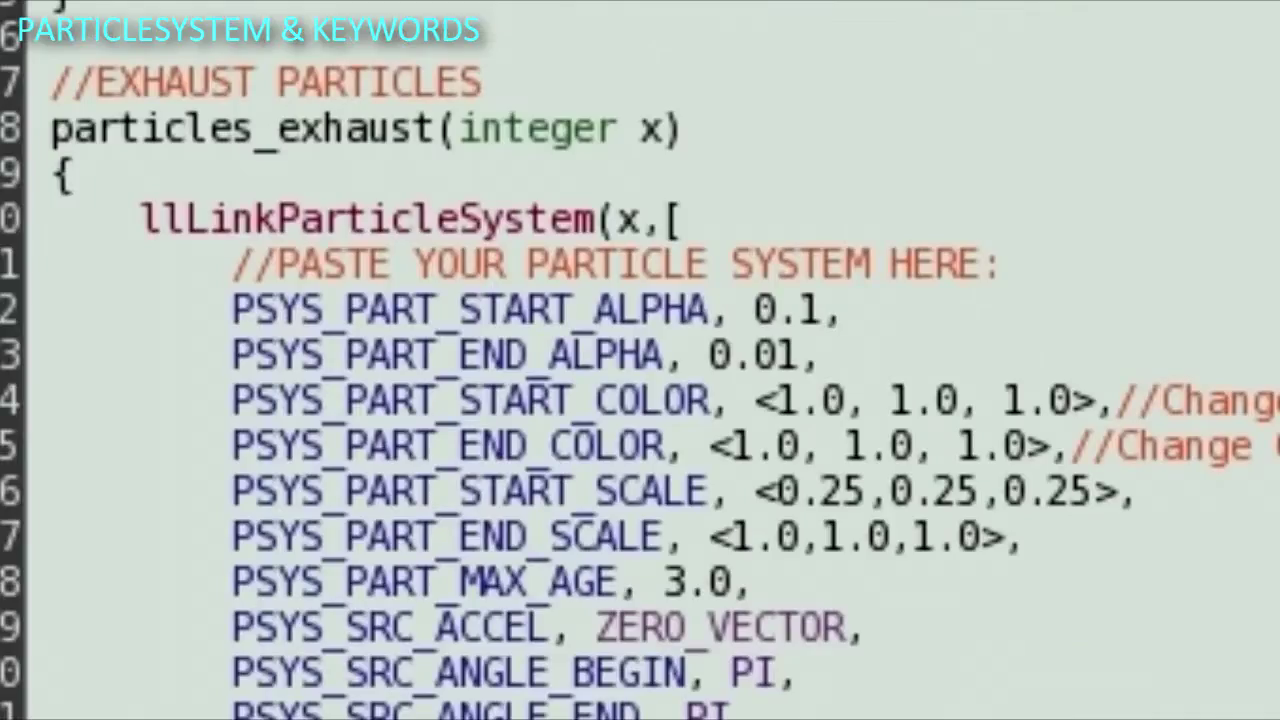
Examine the exhaust particles' end color, start and end scale and texture values, and close the script and object editor.
drag(712, 445, 1056, 445)
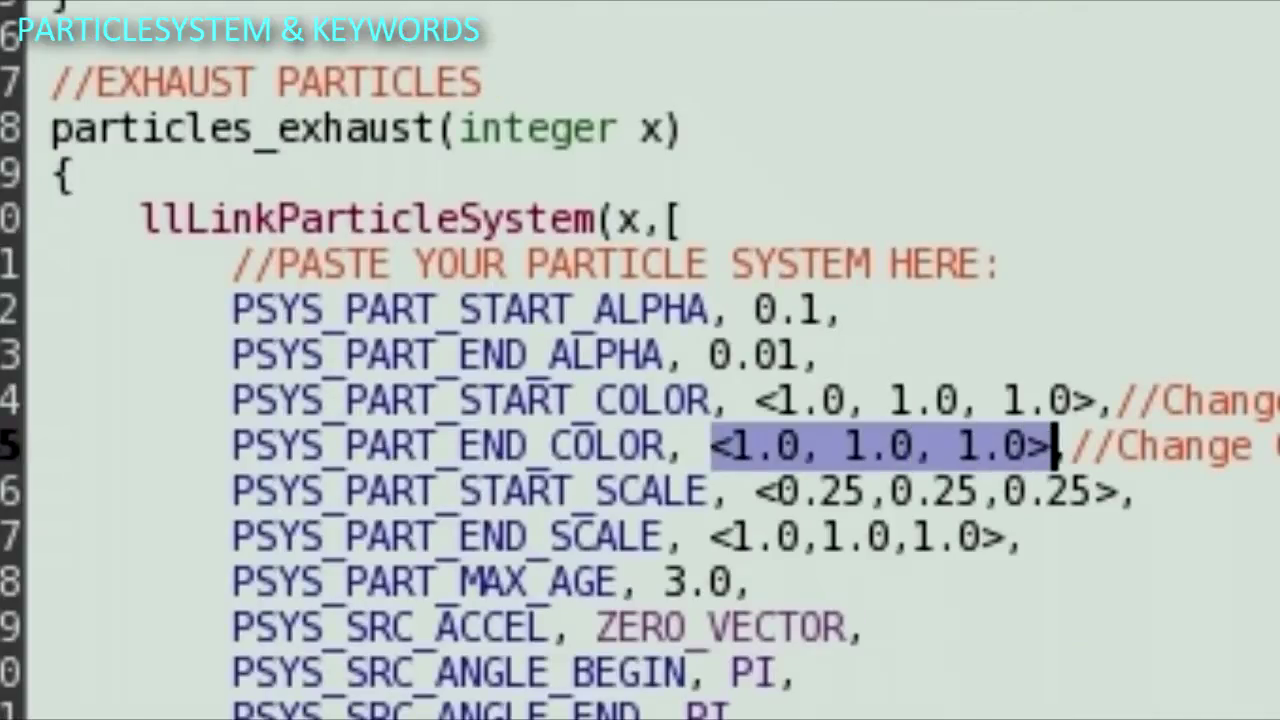
drag(755, 491, 1095, 491)
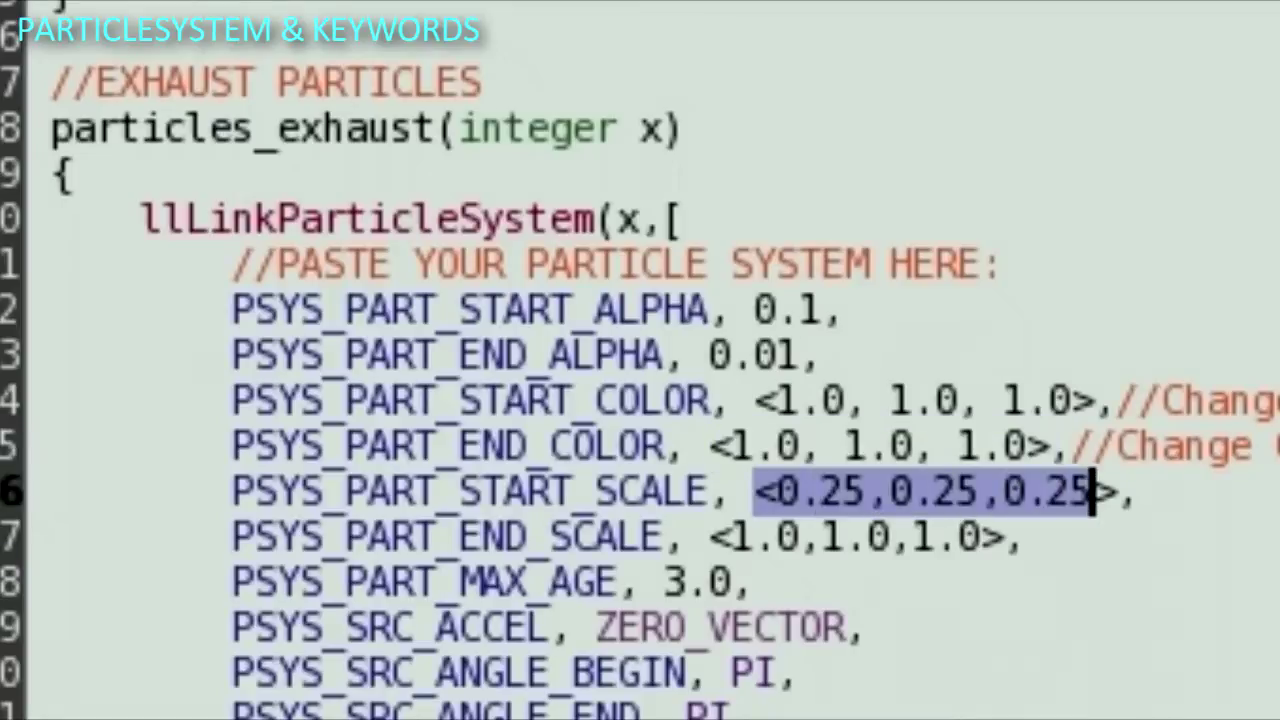
drag(710, 537, 982, 537)
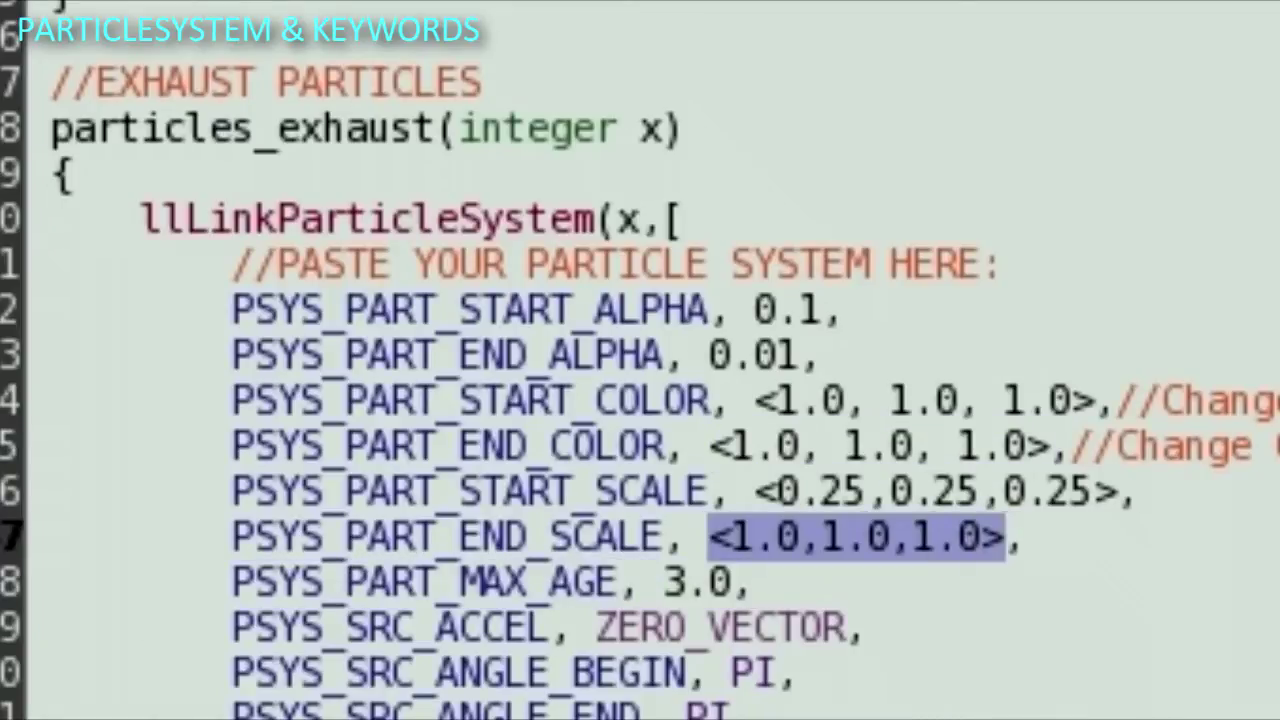
drag(509, 666, 1279, 666)
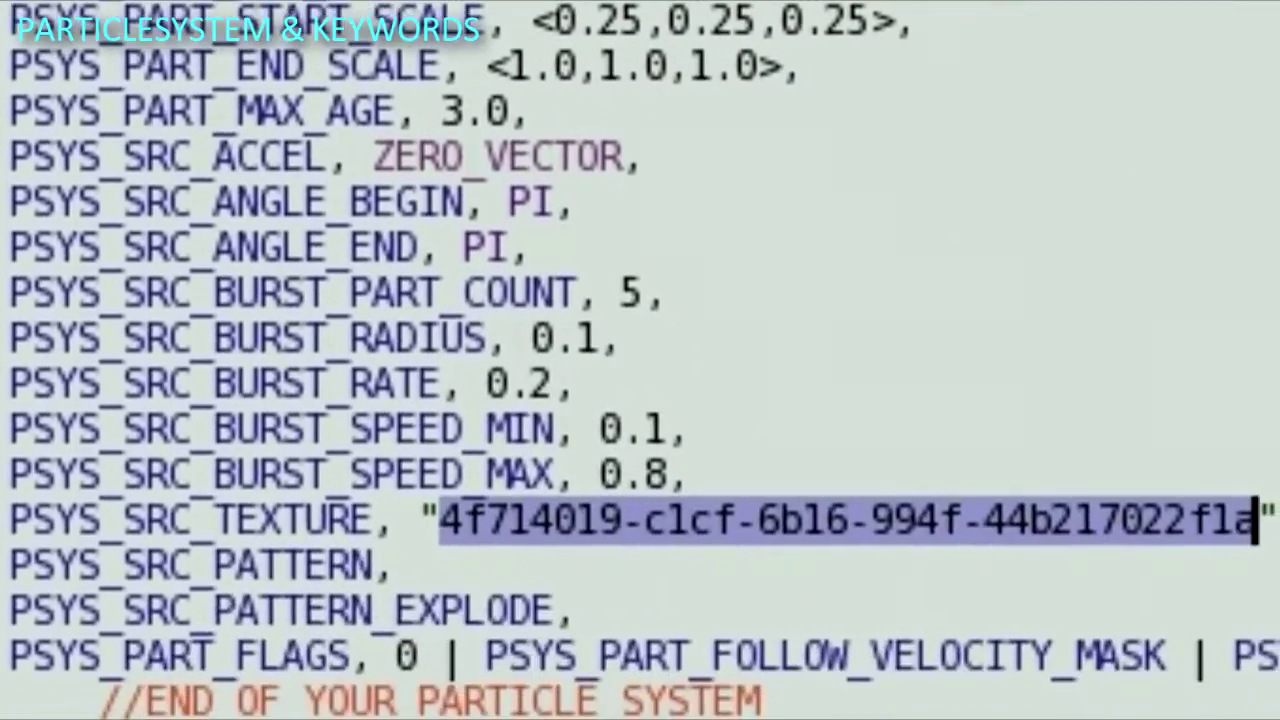
click(913, 22)
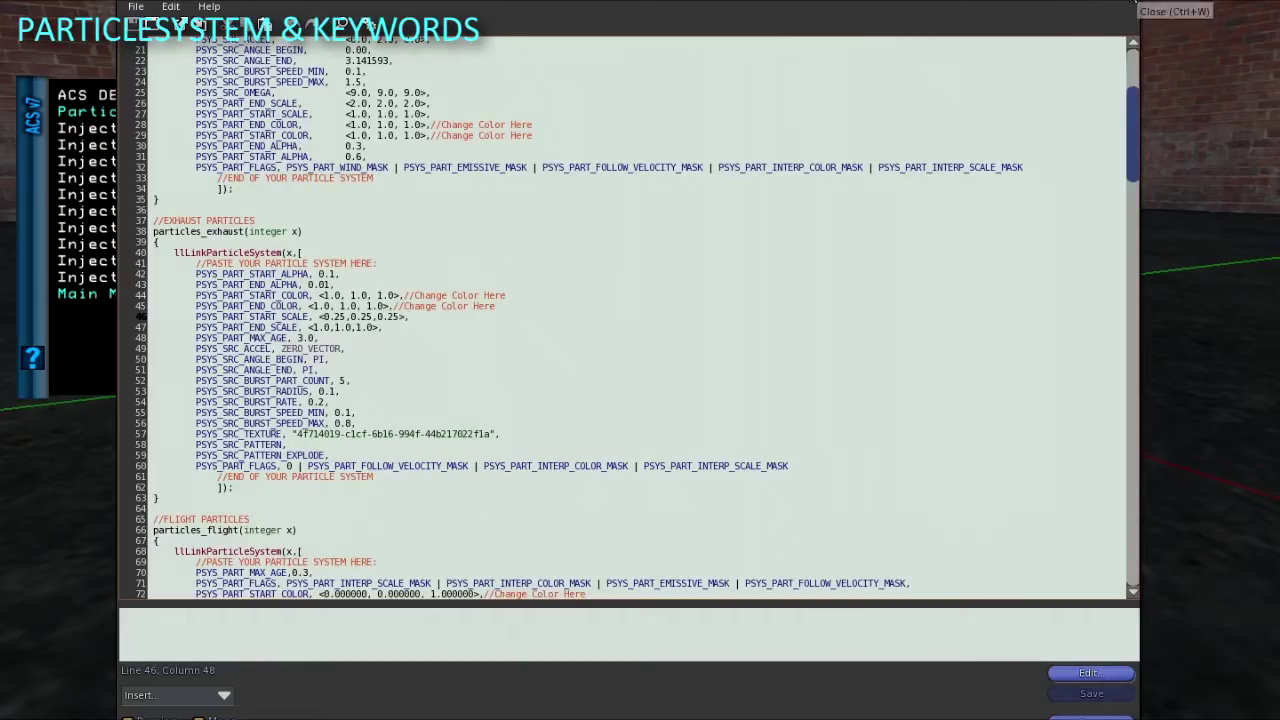
click(1131, 4)
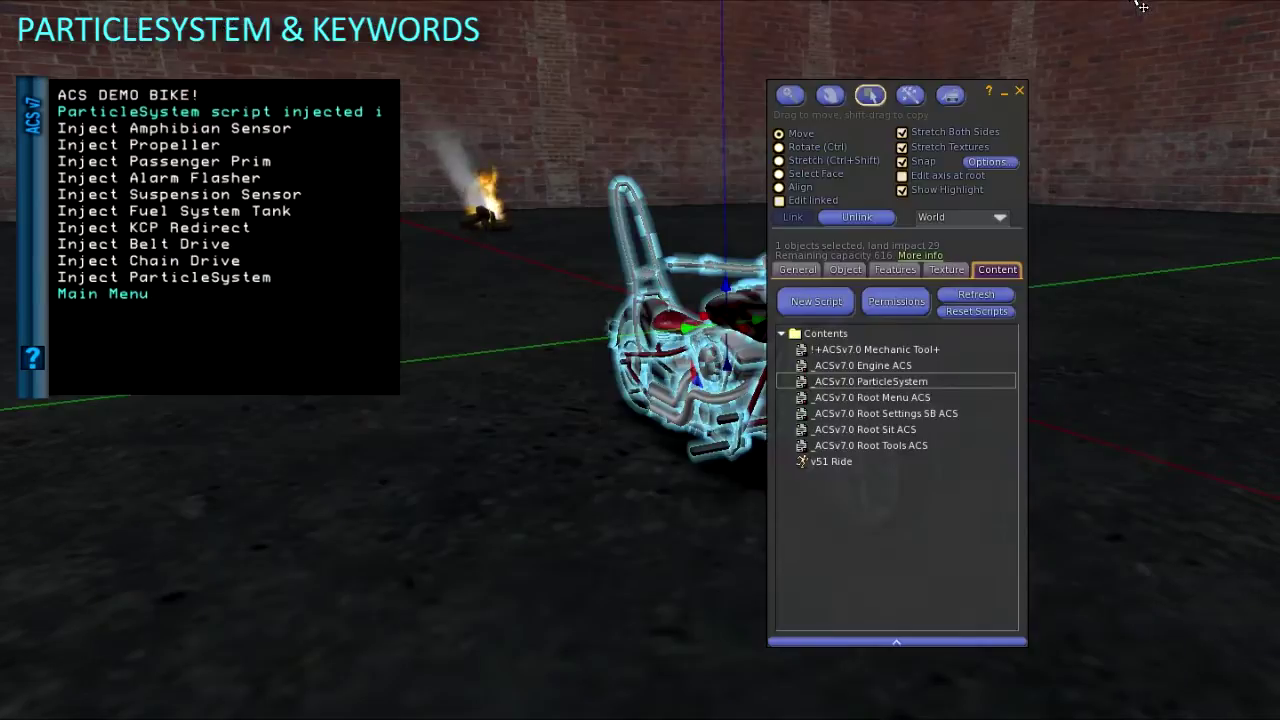
click(1018, 92)
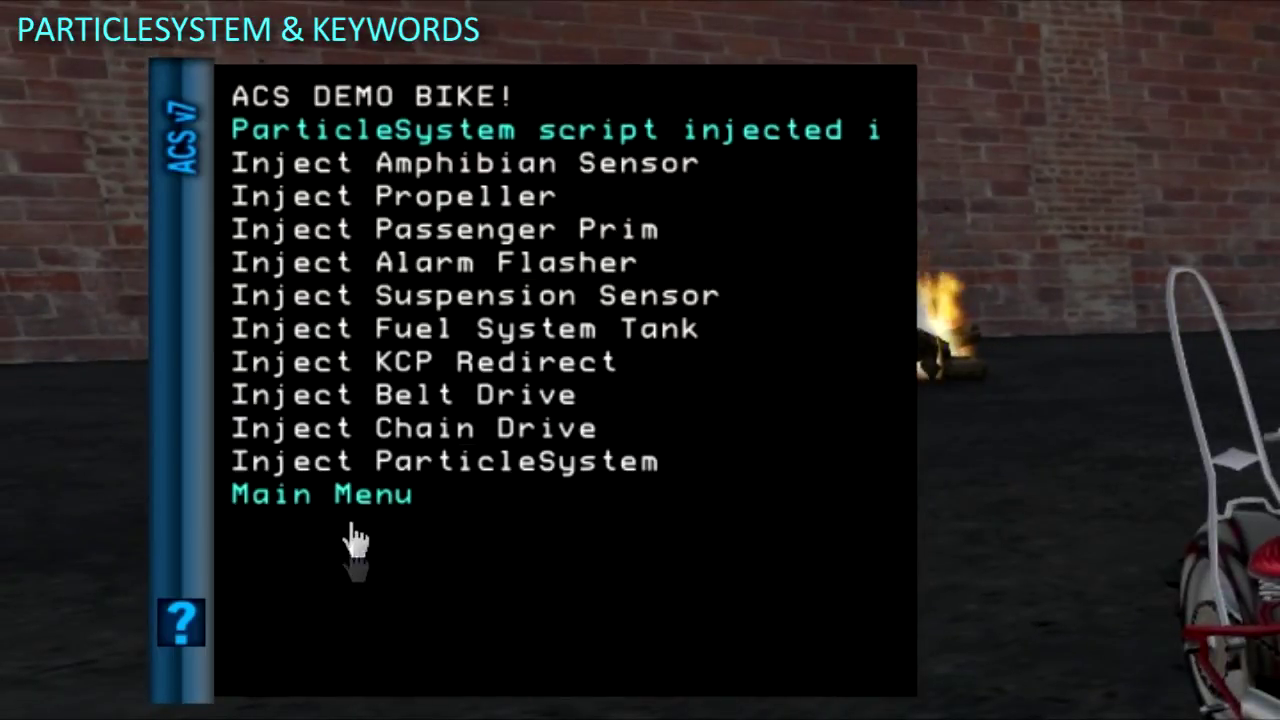
Return the ACS display to its main menu and enter keyword assignment.
click(362, 496)
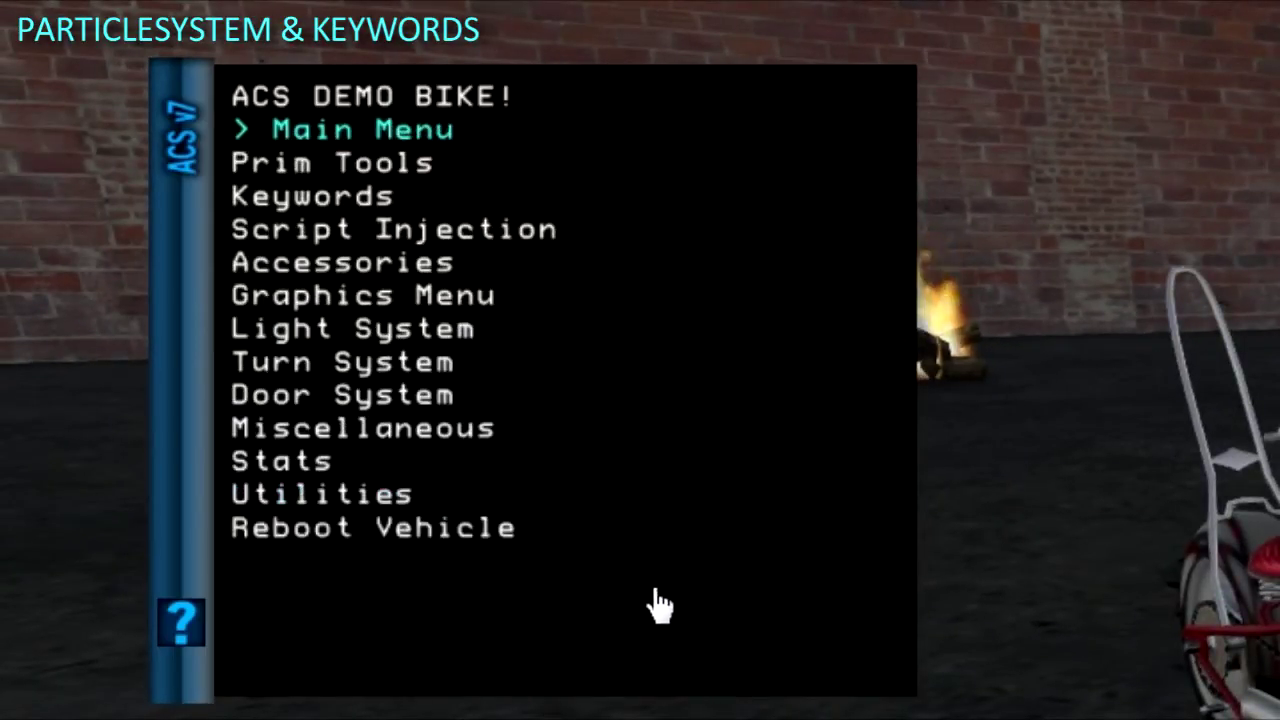
click(342, 201)
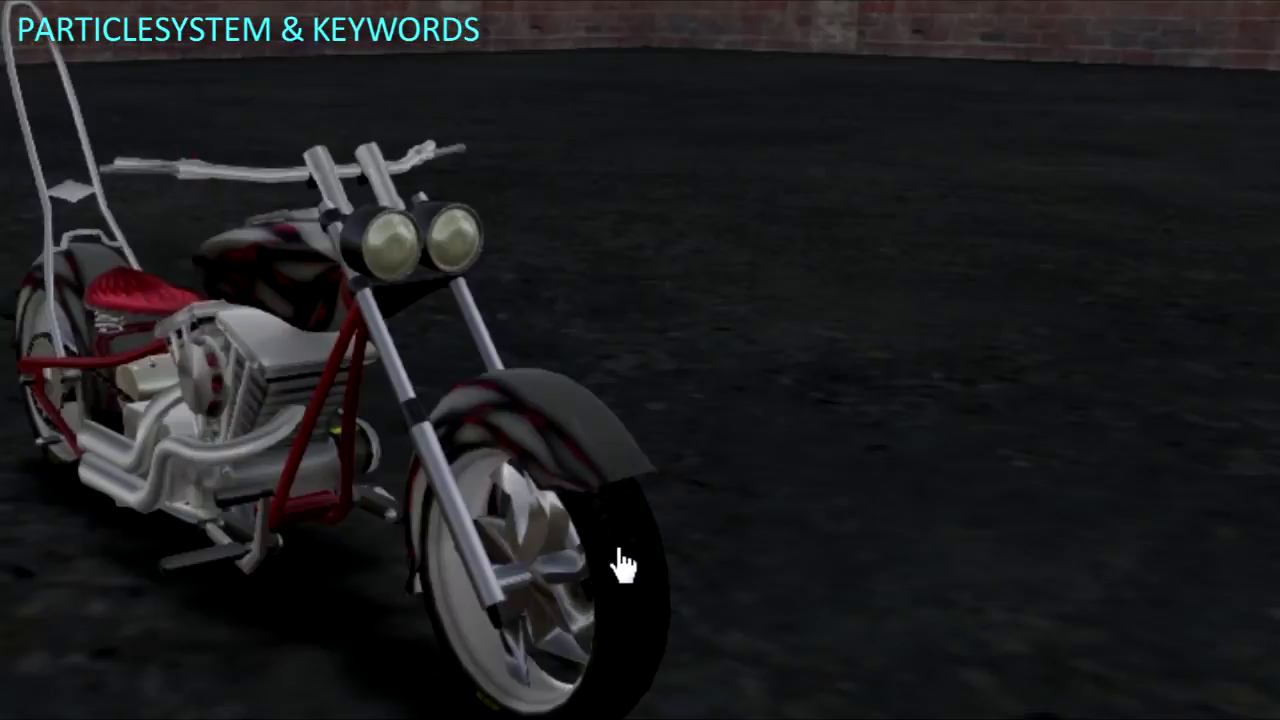
Select only the front tire within the linked motorcycle and inspect its name.
right_click(840, 463)
click(865, 490)
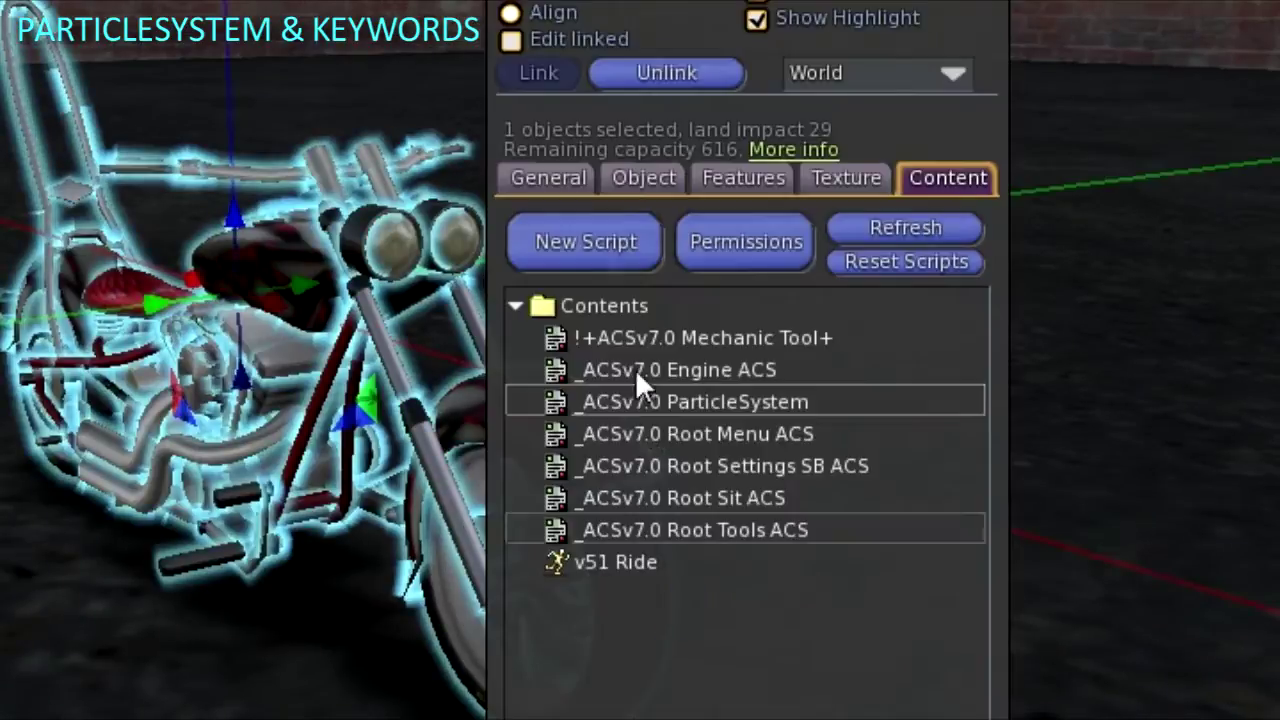
click(567, 39)
drag(898, 60, 971, 67)
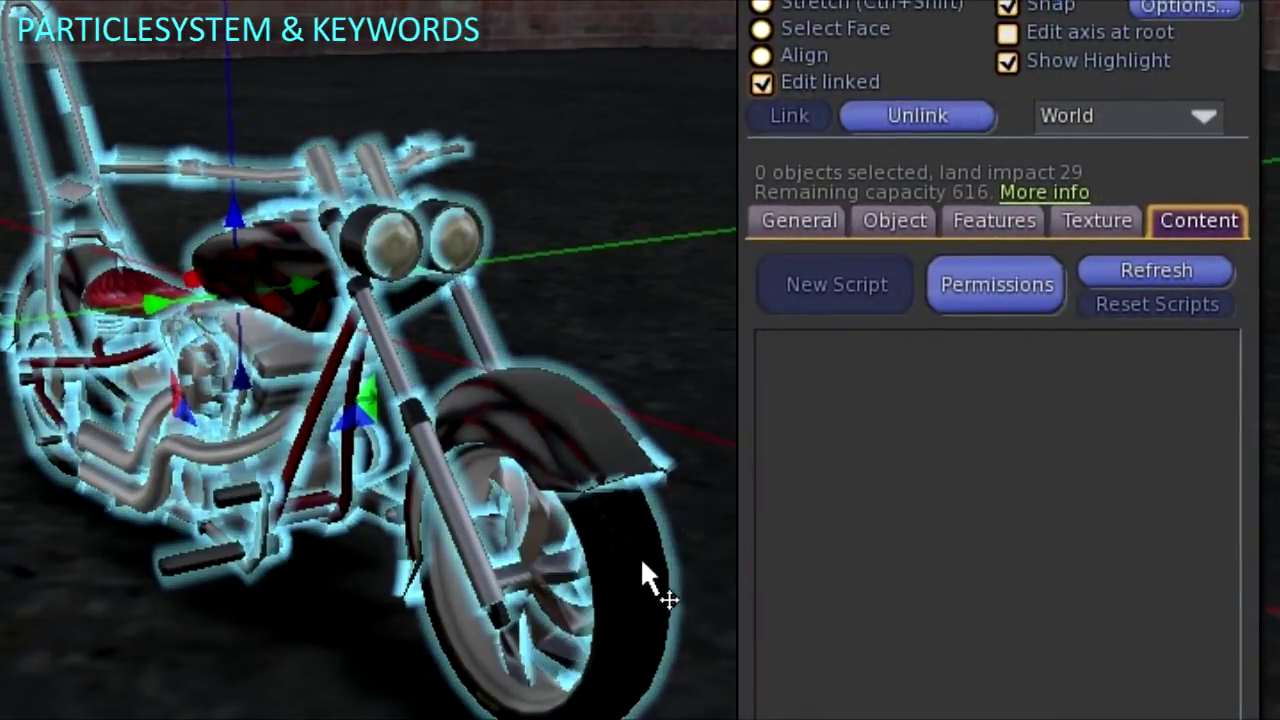
click(636, 558)
click(806, 223)
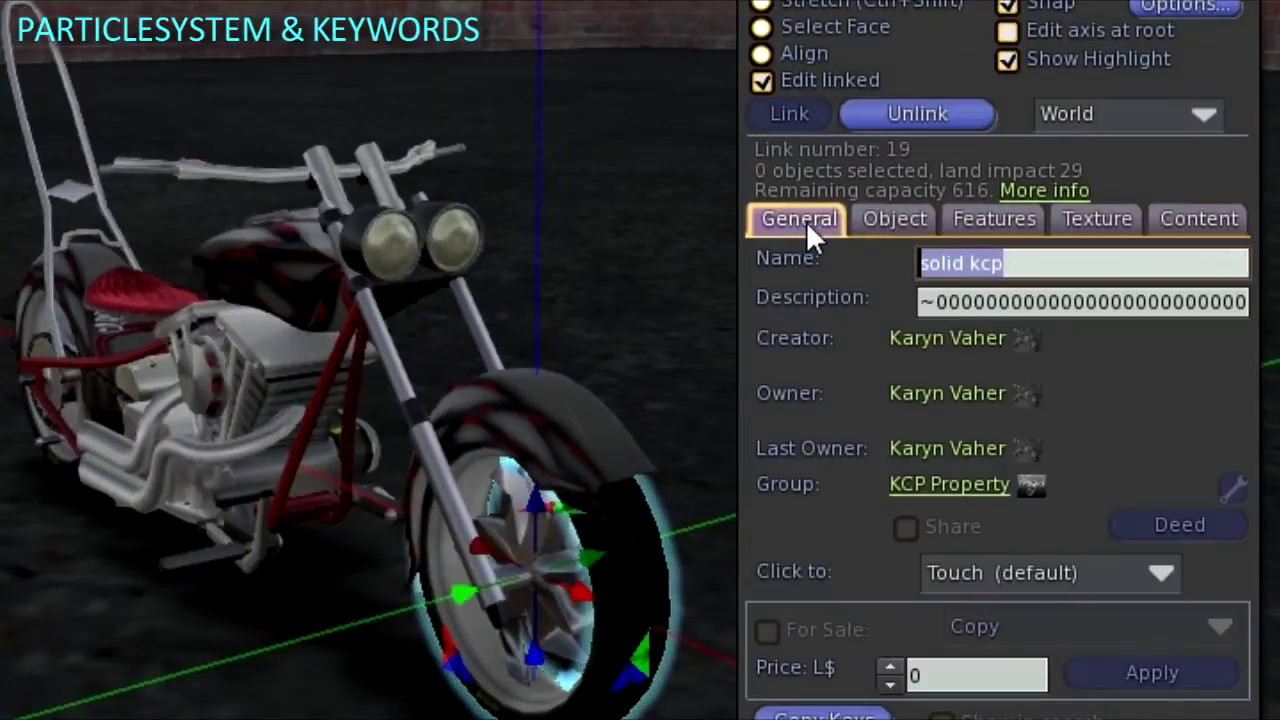
click(1003, 263)
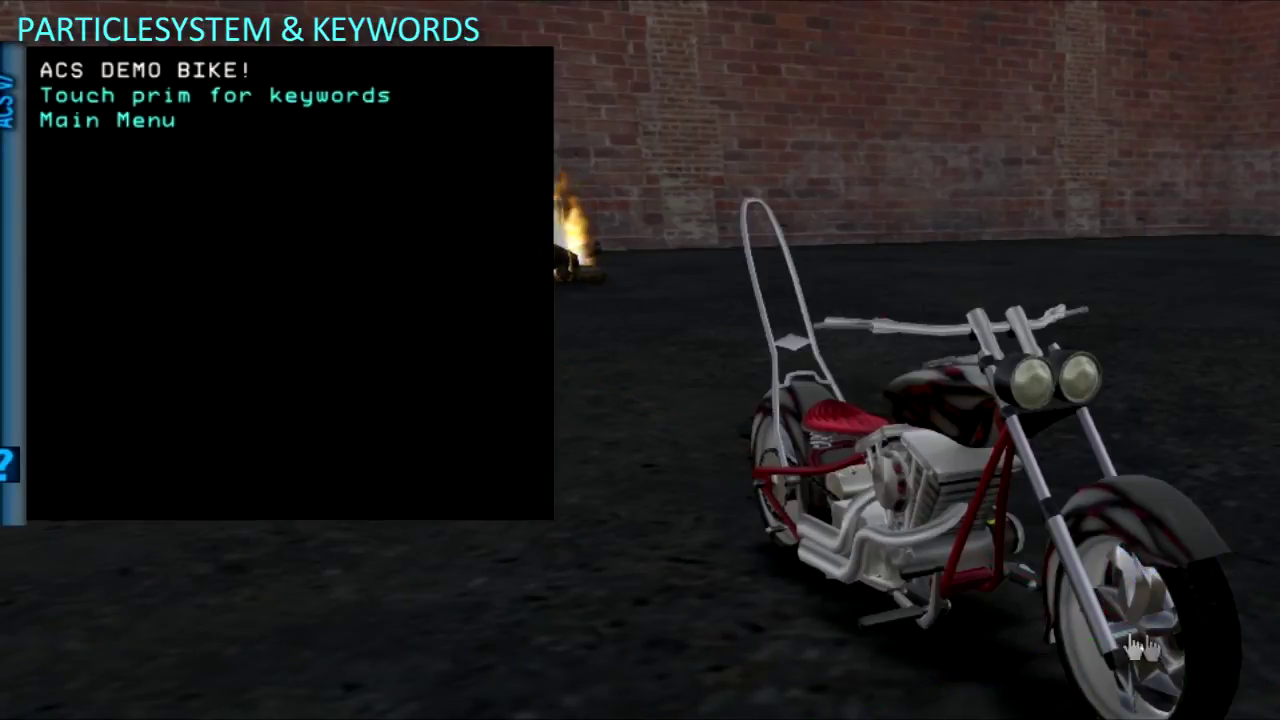
Assign the burn keyword to the front tire.
click(1208, 654)
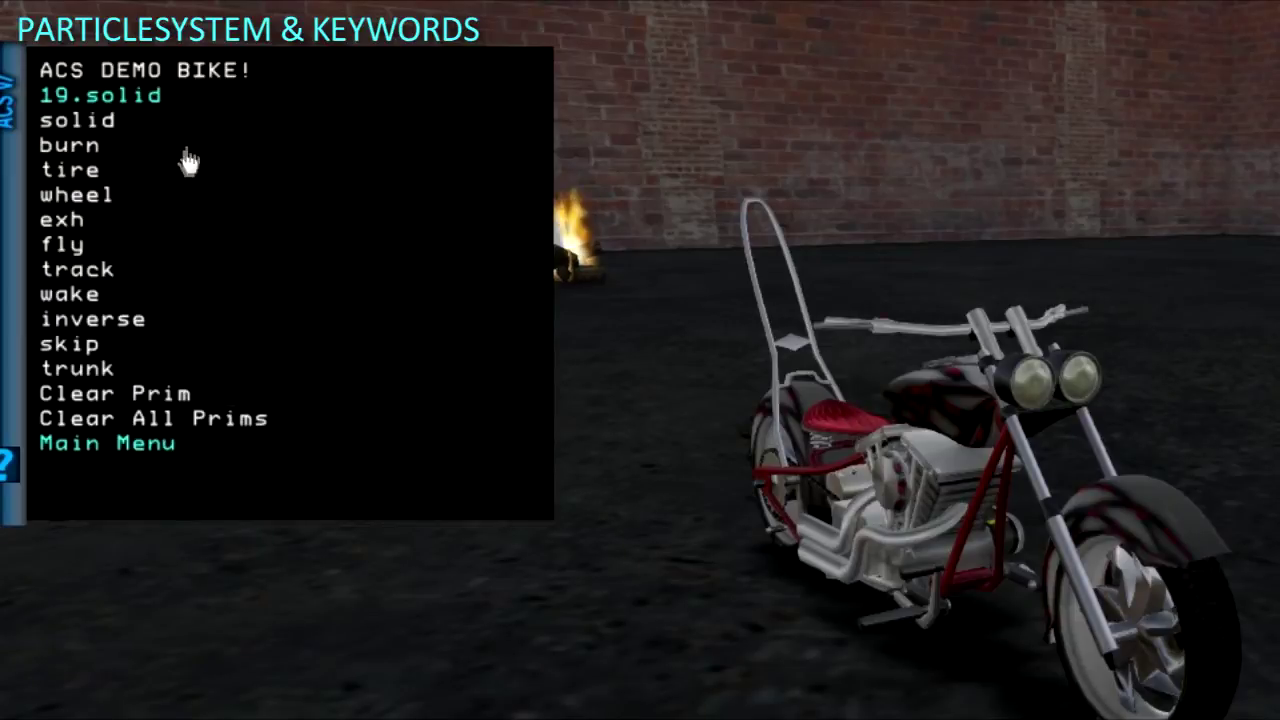
click(82, 154)
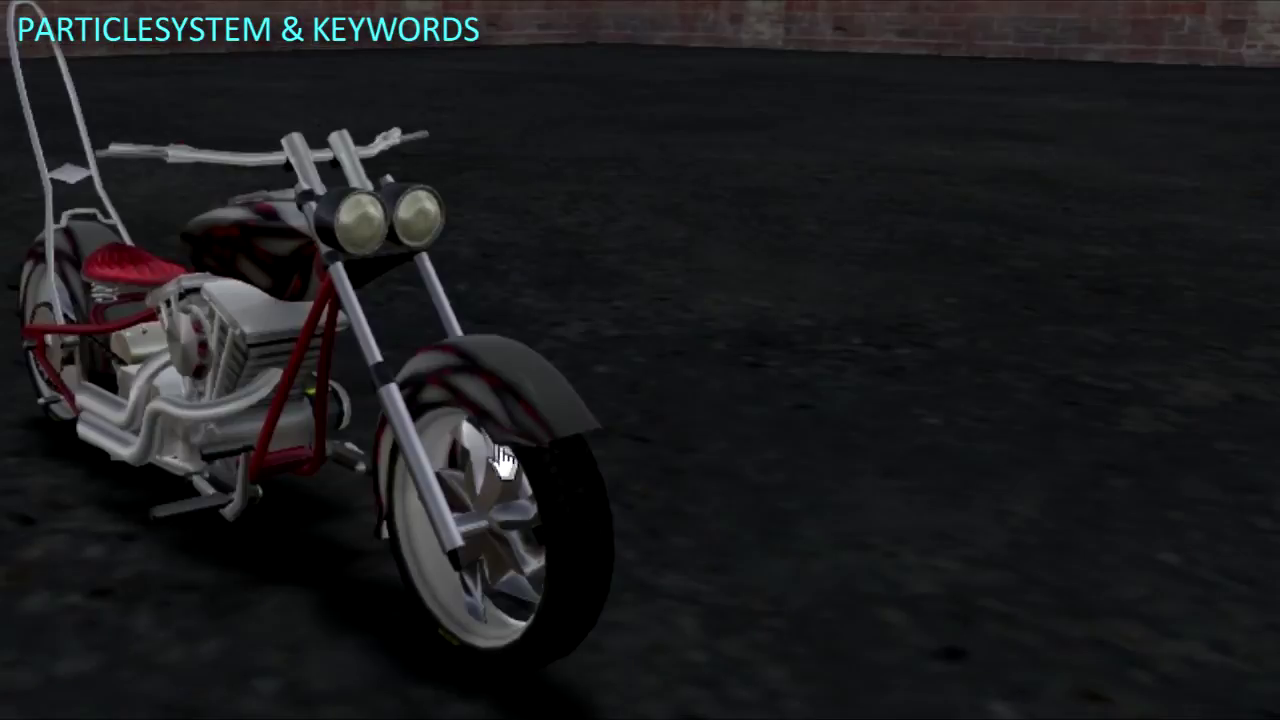
Edit the motorcycle's linked parts and check the front tire's name for the added keyword.
right_click(835, 439)
click(860, 468)
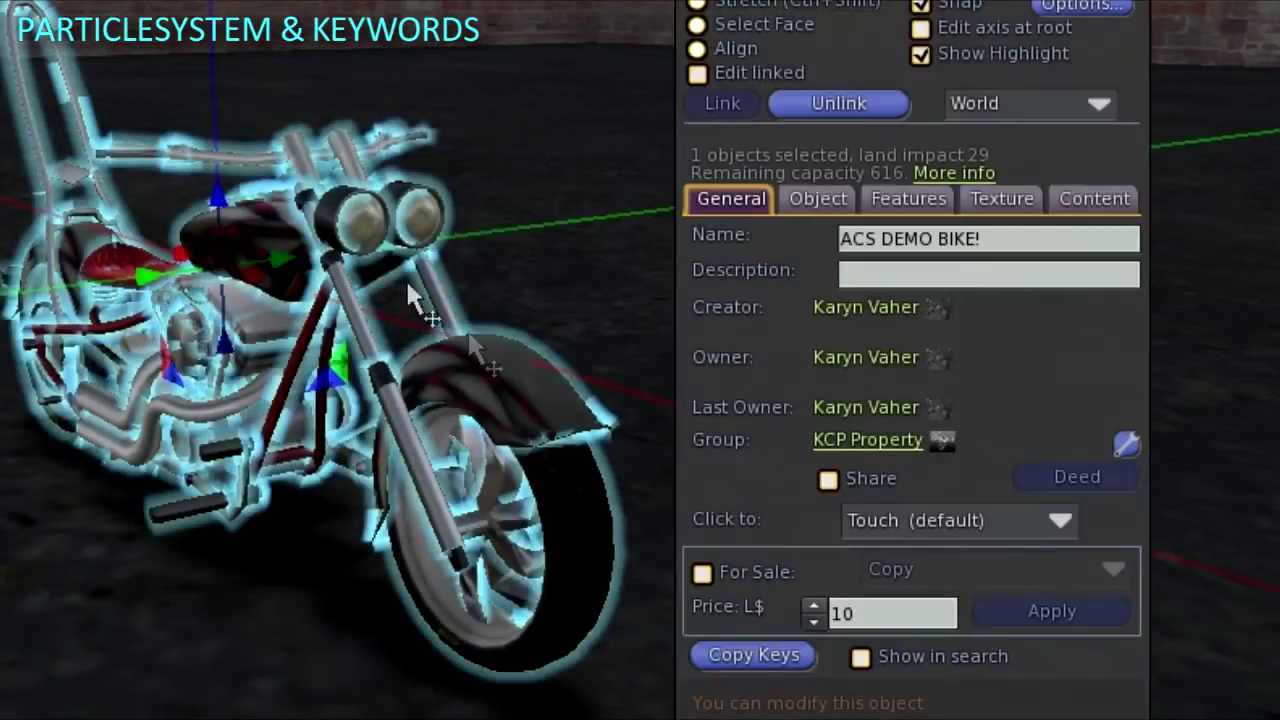
click(712, 76)
click(601, 505)
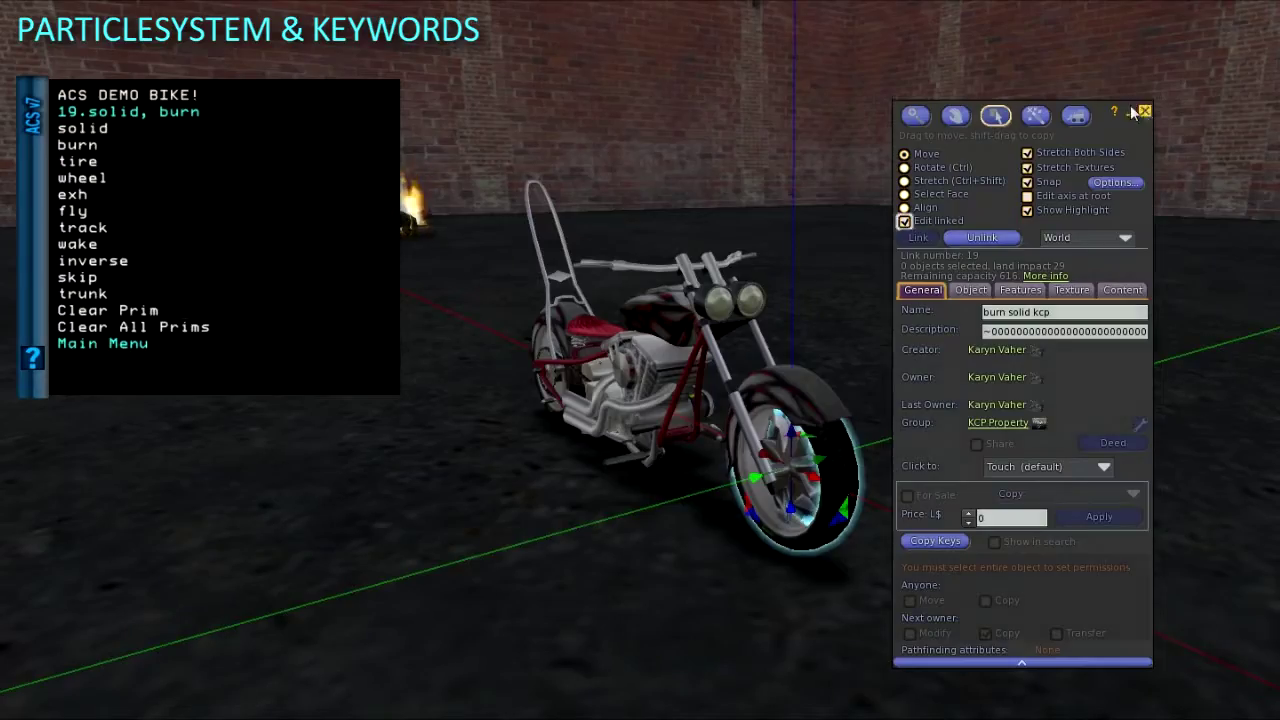
Remove the burn keyword from the front tire and assign it again.
click(1141, 114)
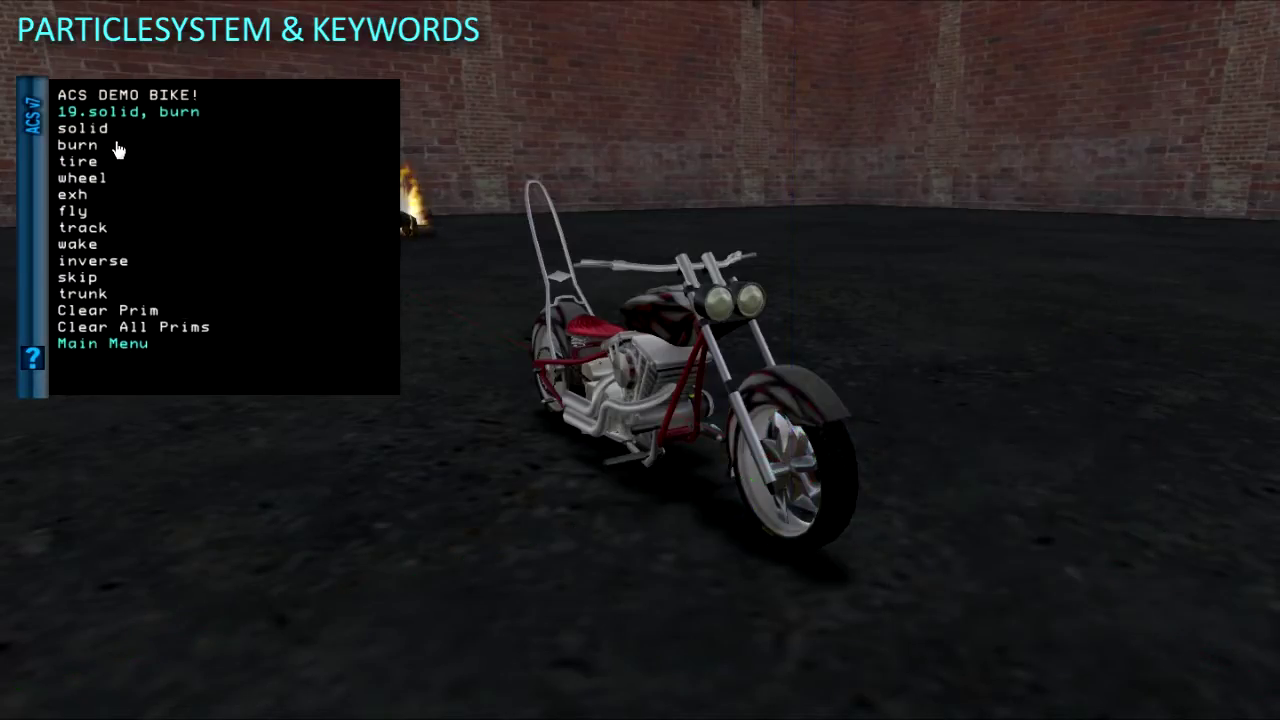
click(85, 150)
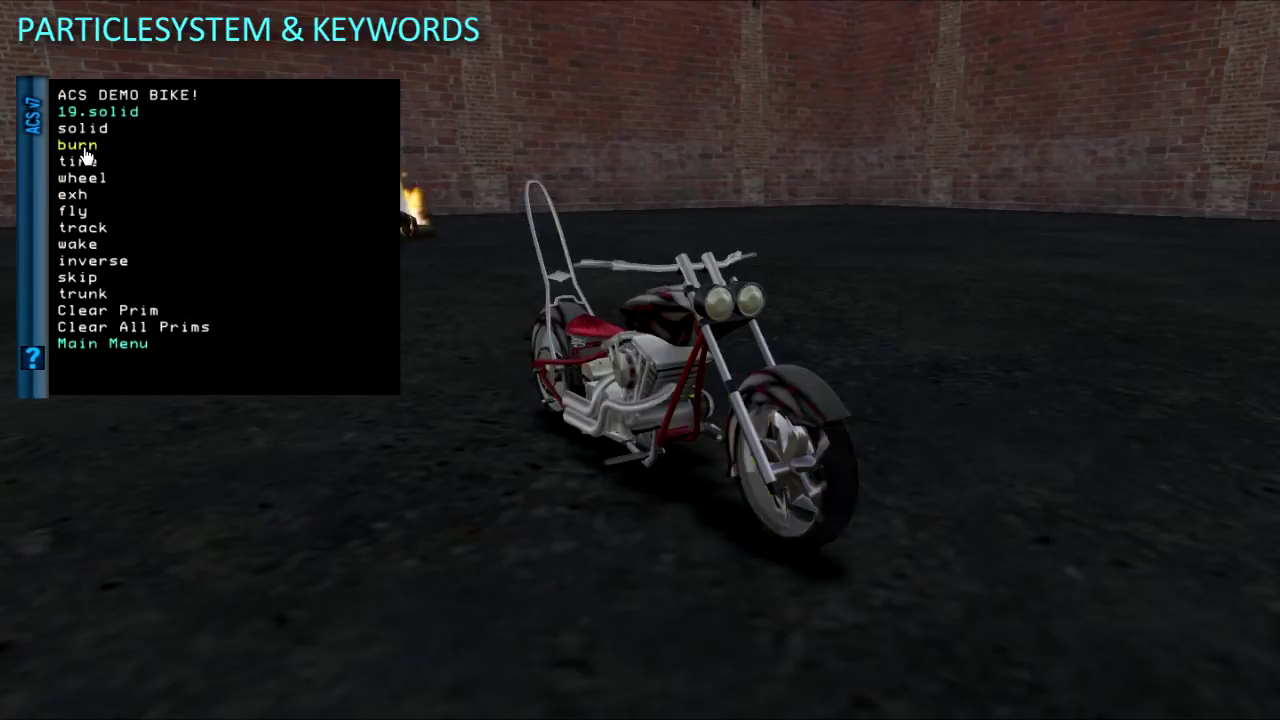
click(85, 150)
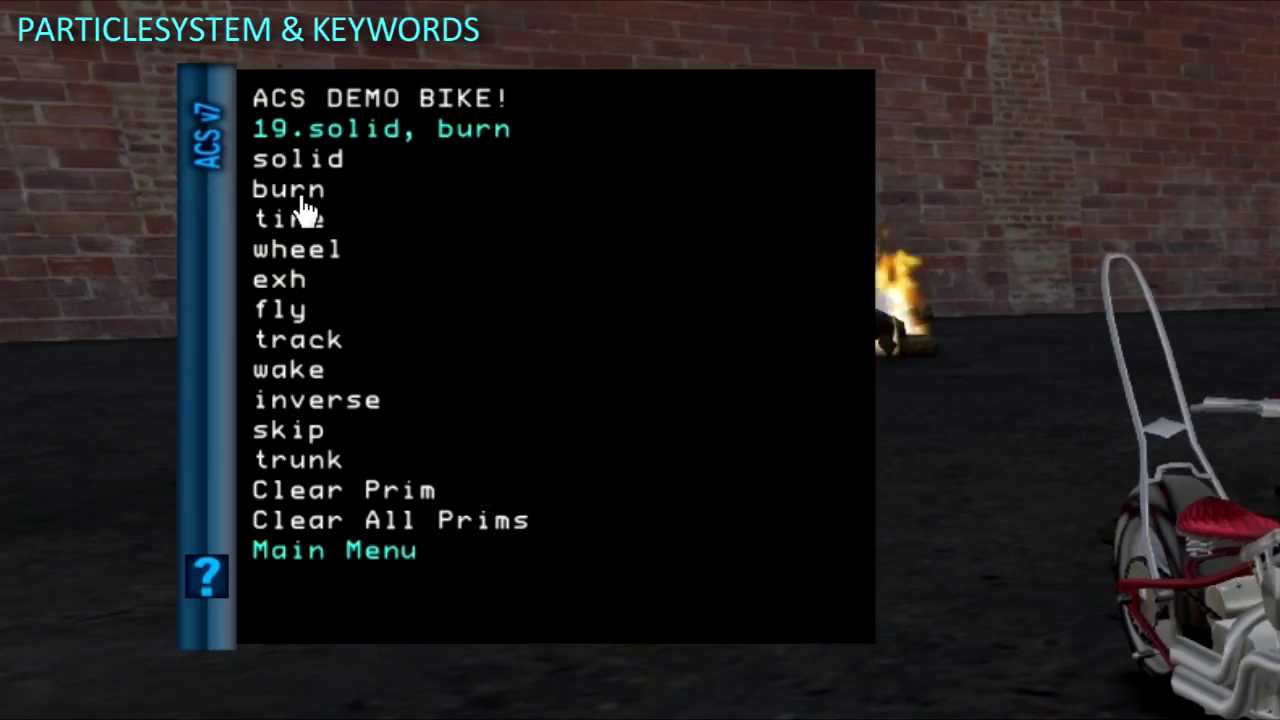
Select the rear tire and assign it the burn keyword.
click(297, 315)
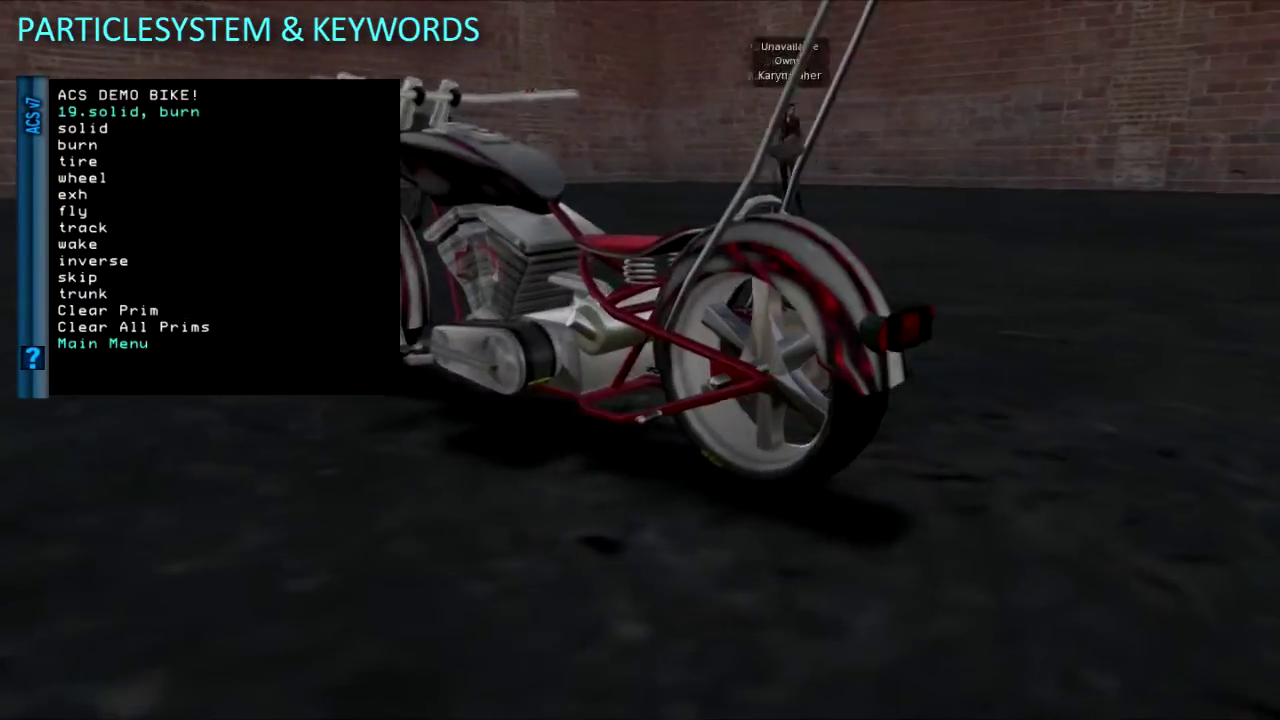
click(806, 474)
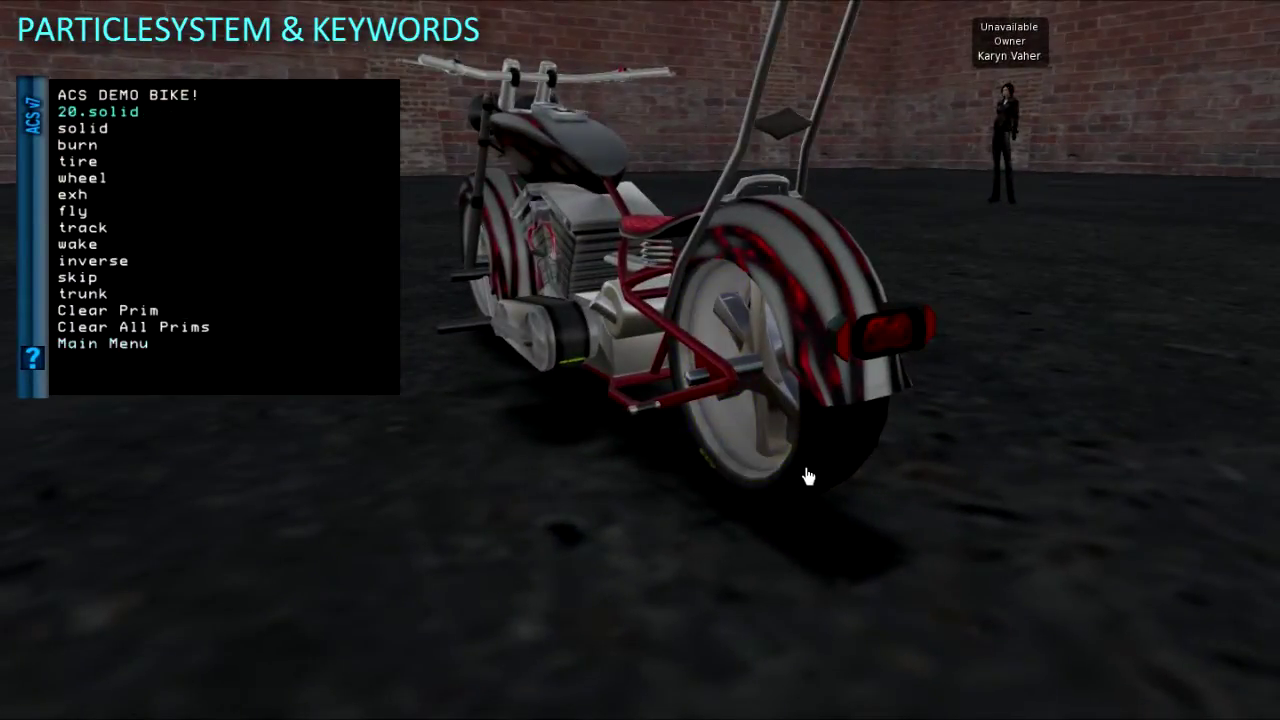
click(87, 150)
Select the exhaust pipes and check which keywords they carry.
drag(608, 360, 802, 325)
click(772, 399)
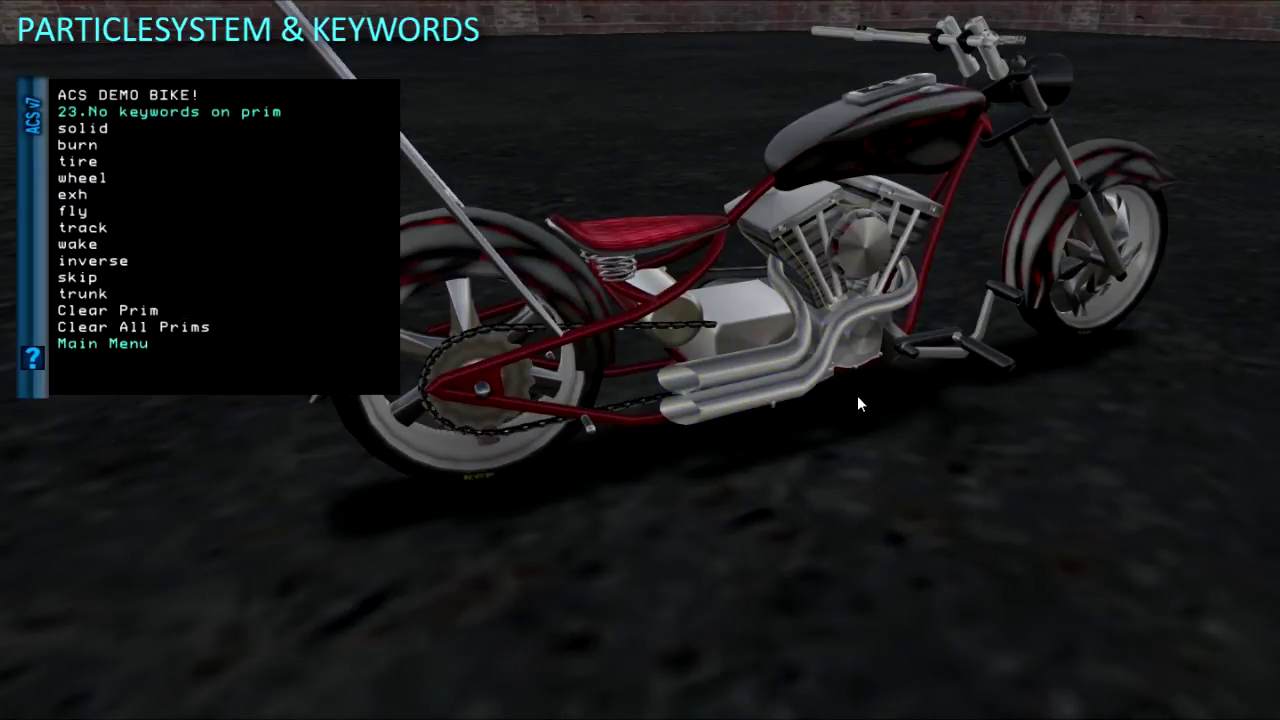
drag(785, 358, 785, 420)
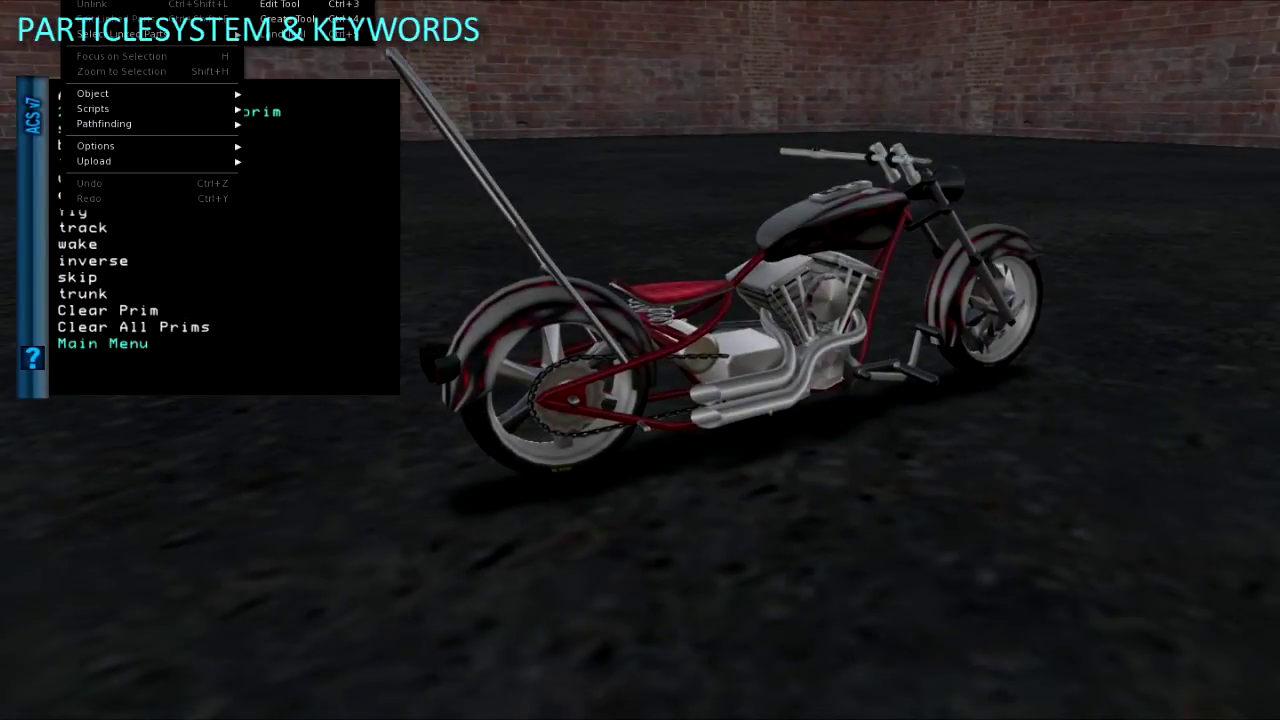
Create a sphere prim on the ground beside the exhaust pipes.
click(315, 18)
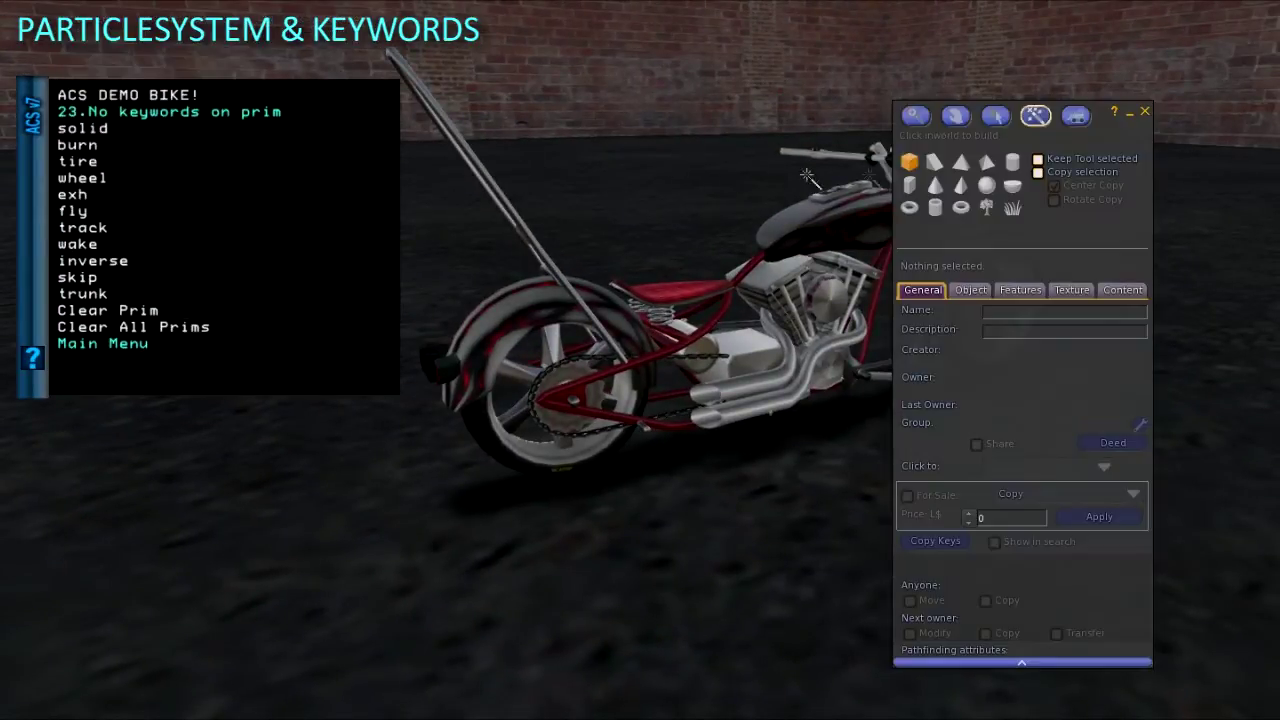
click(760, 540)
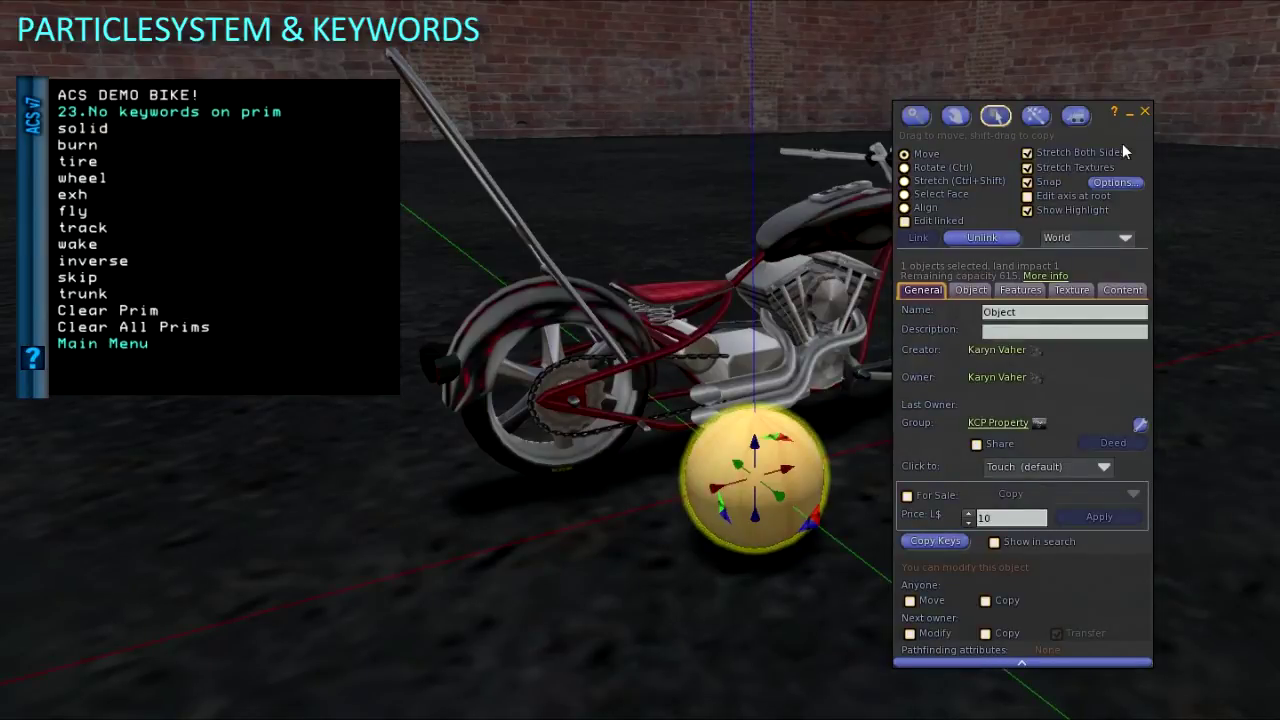
click(1145, 112)
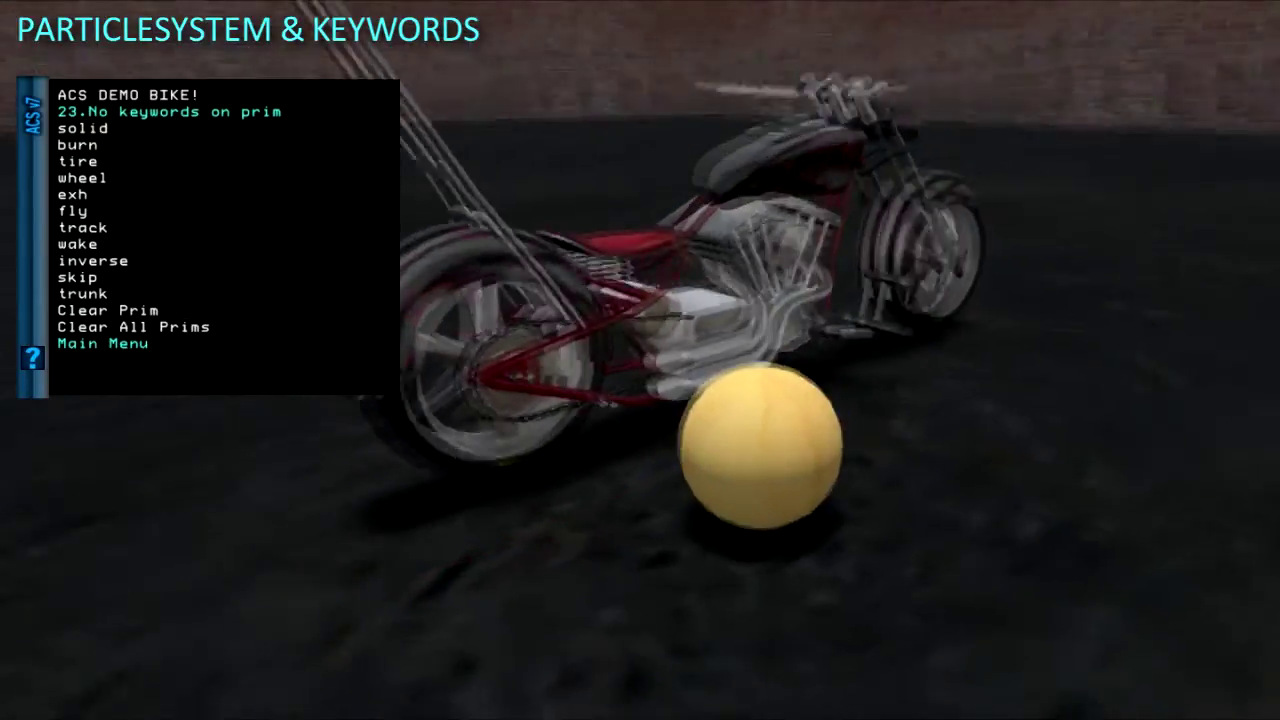
Edit the new sphere and stretch it uniformly down to a small ball.
right_click(738, 410)
click(765, 443)
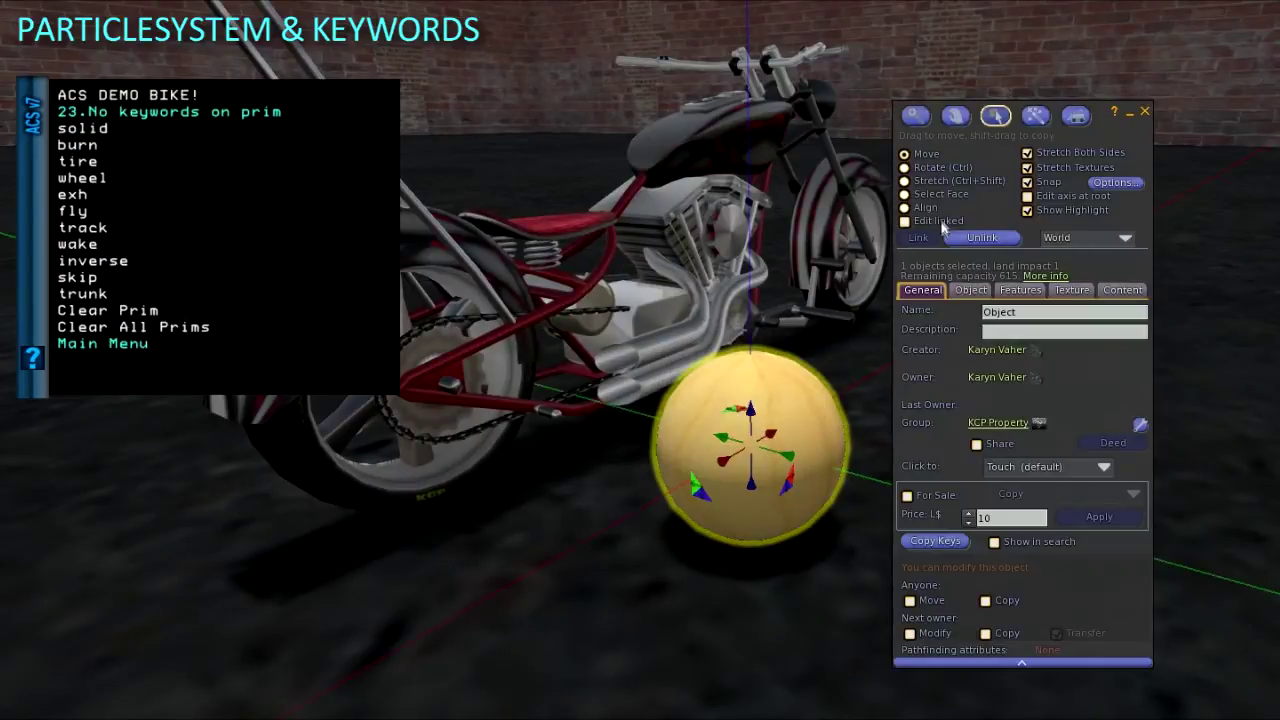
click(945, 181)
drag(882, 352, 746, 400)
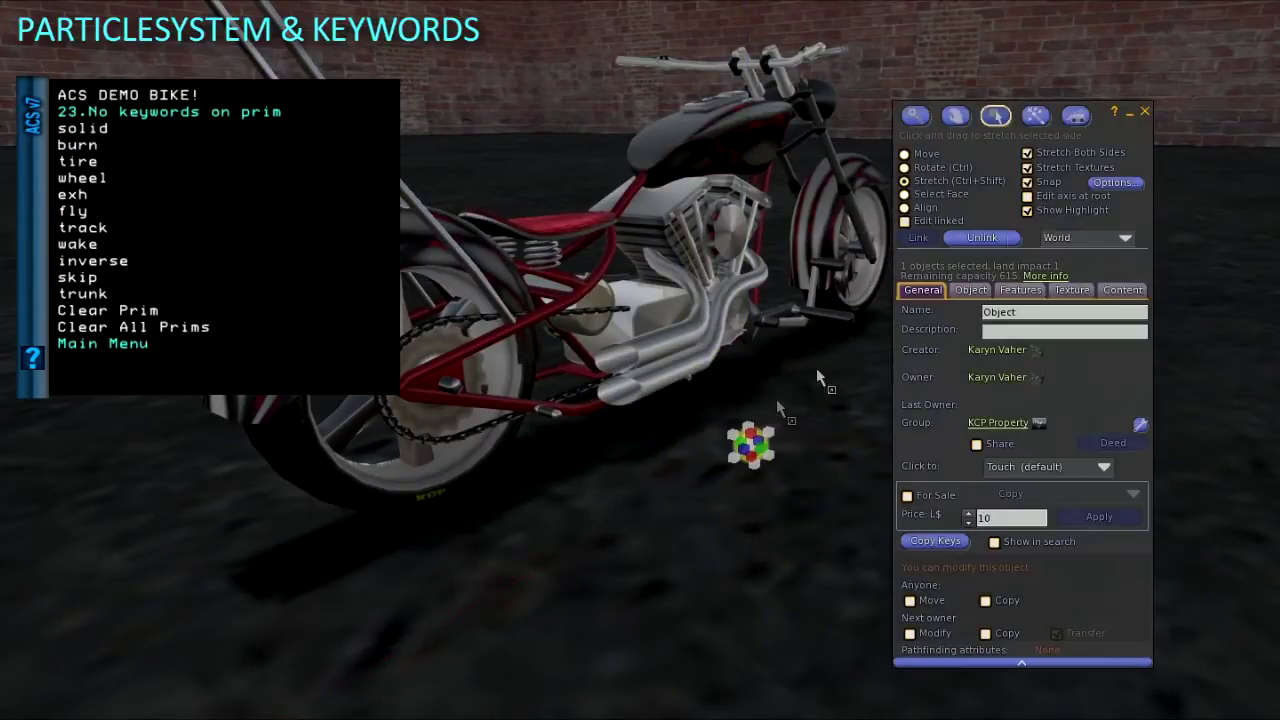
Move the small sphere to the open rear ends of the two exhaust pipes.
click(921, 157)
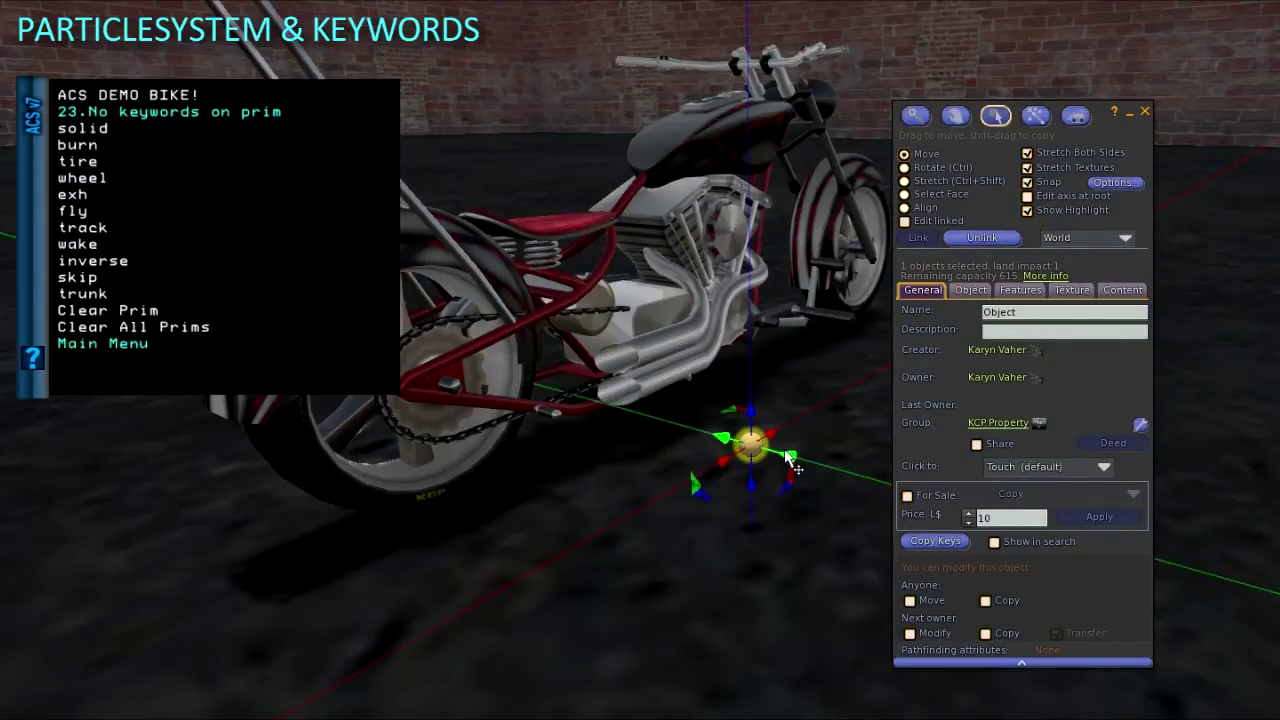
drag(788, 455, 692, 425)
drag(633, 396, 696, 345)
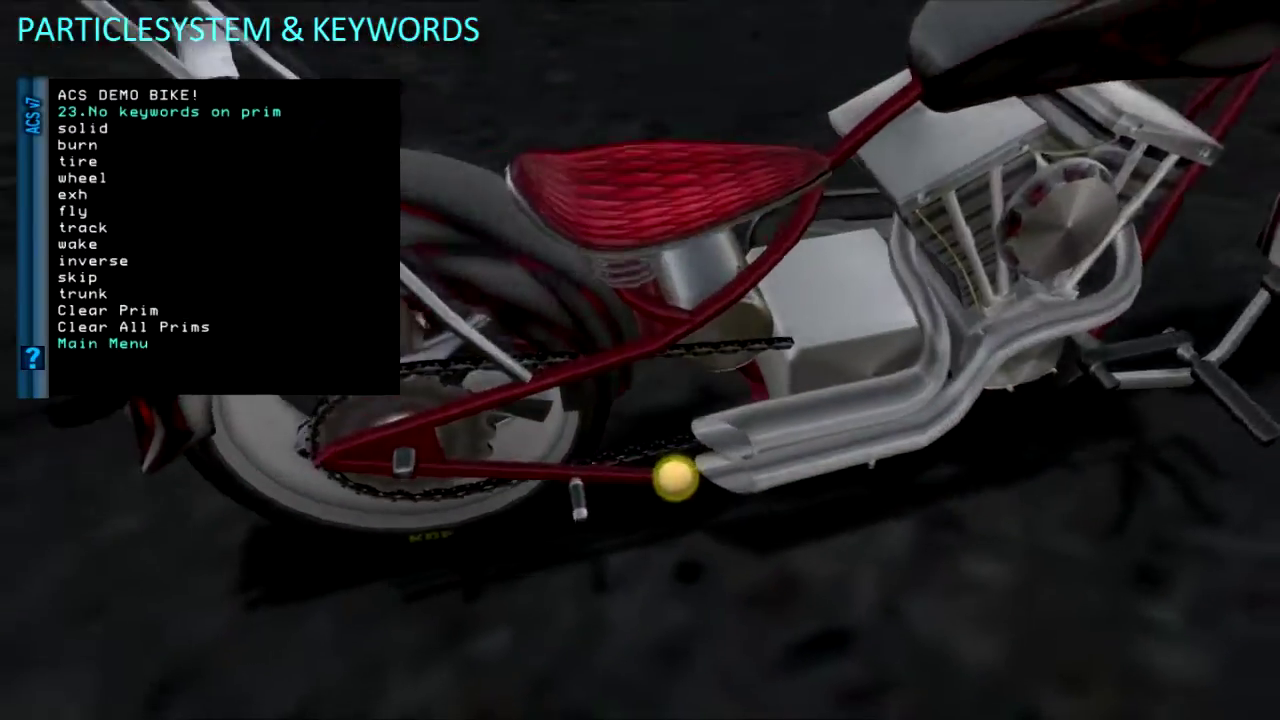
drag(754, 460, 754, 403)
drag(674, 509, 698, 530)
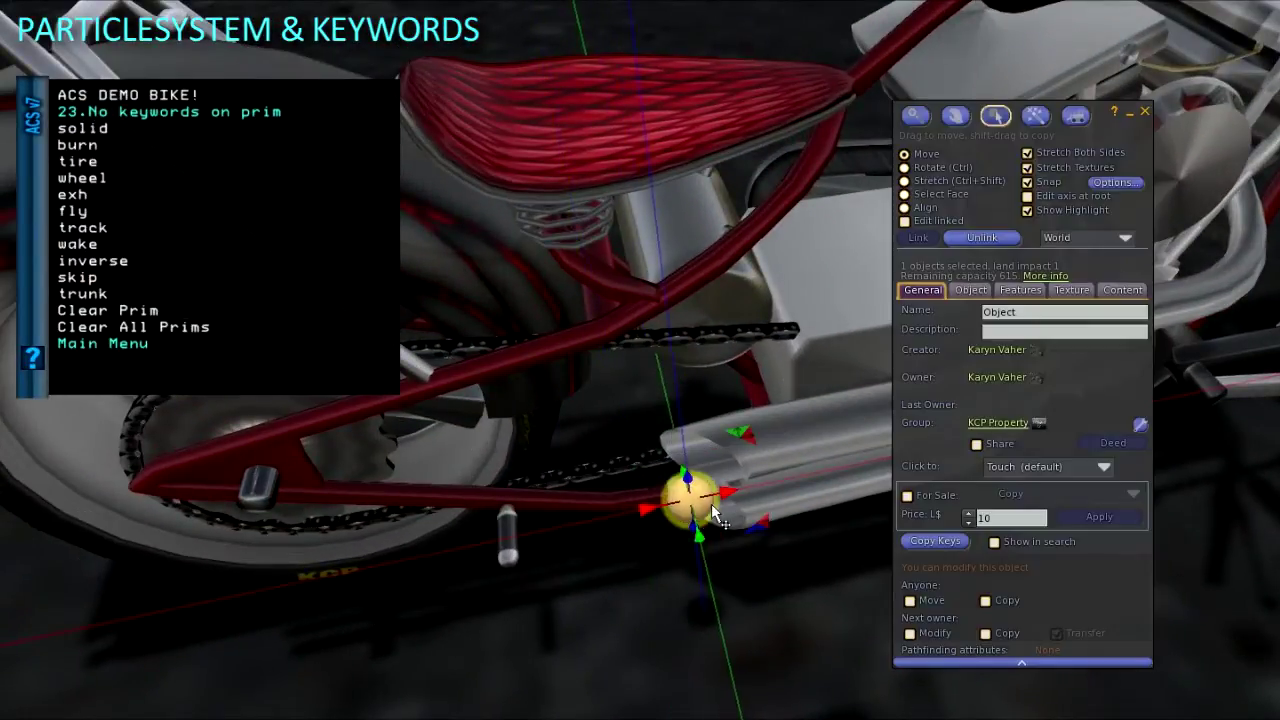
Link the sphere to the motorcycle and give it the exh keyword, returning the ACS display to its main menu.
key(Escape)
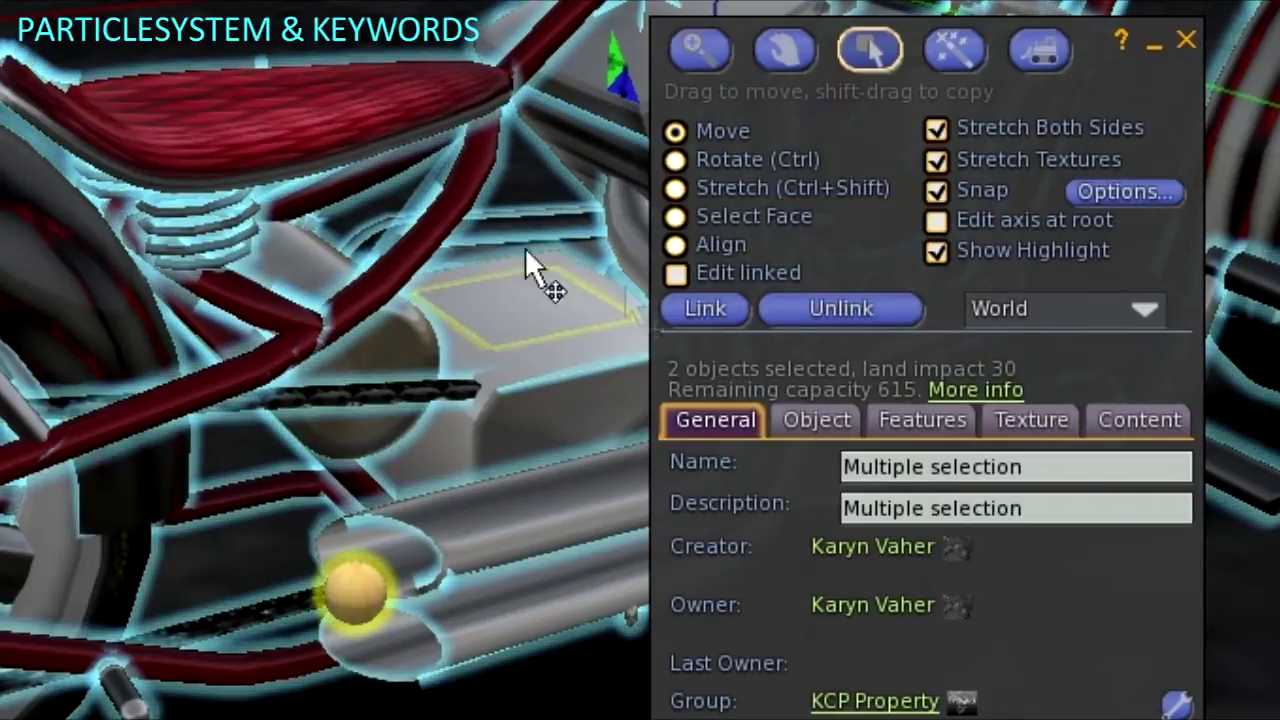
click(714, 317)
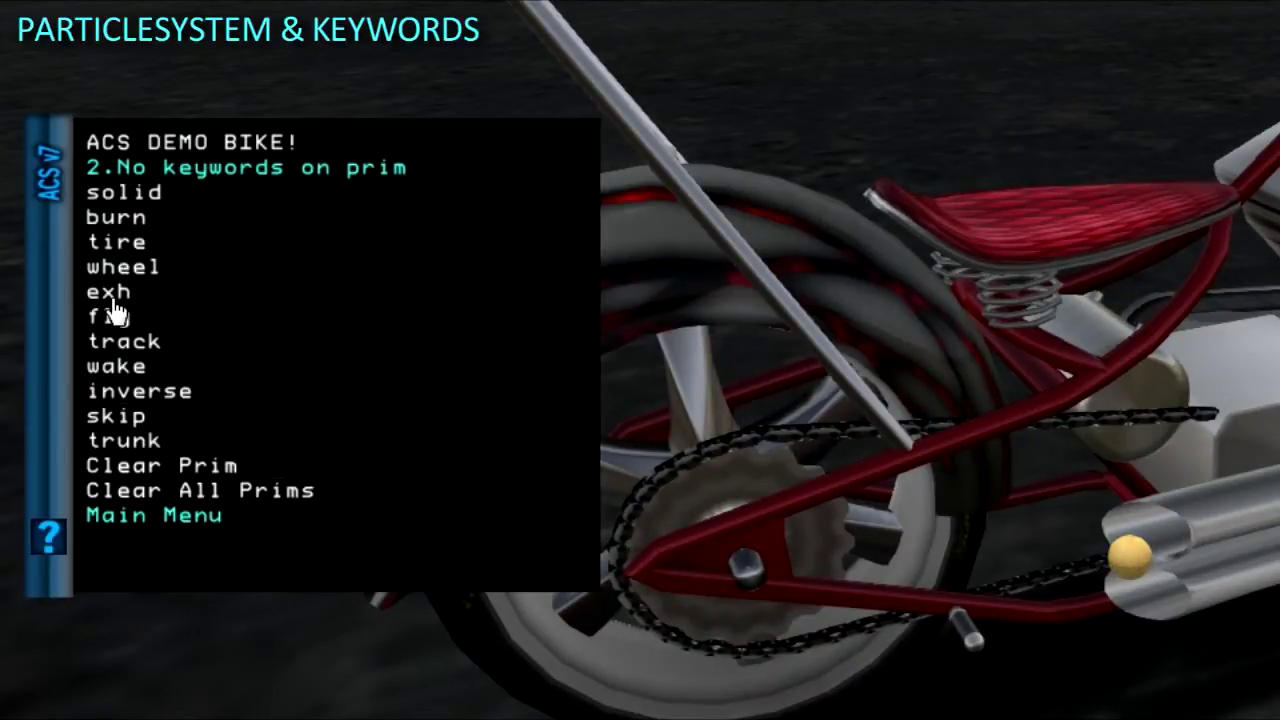
click(153, 515)
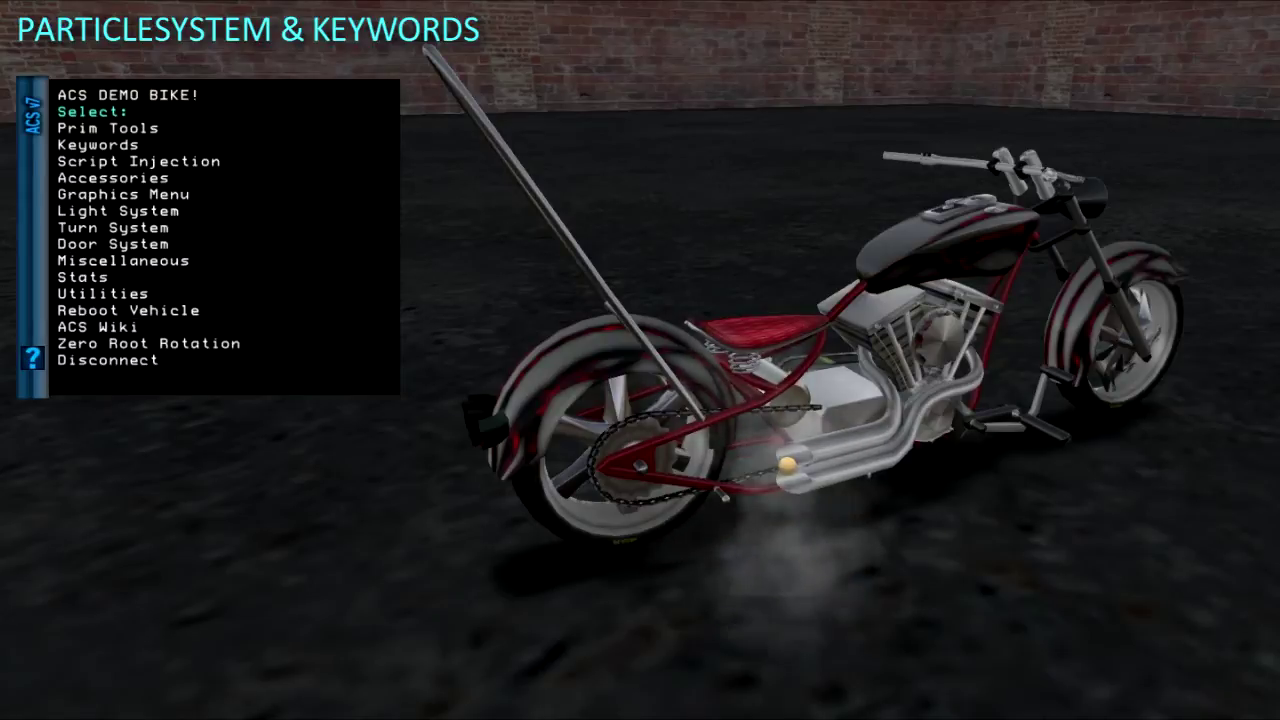
Select only the linked exhaust sphere and set its texture transparency to 100%.
mouse_move(1056, 364)
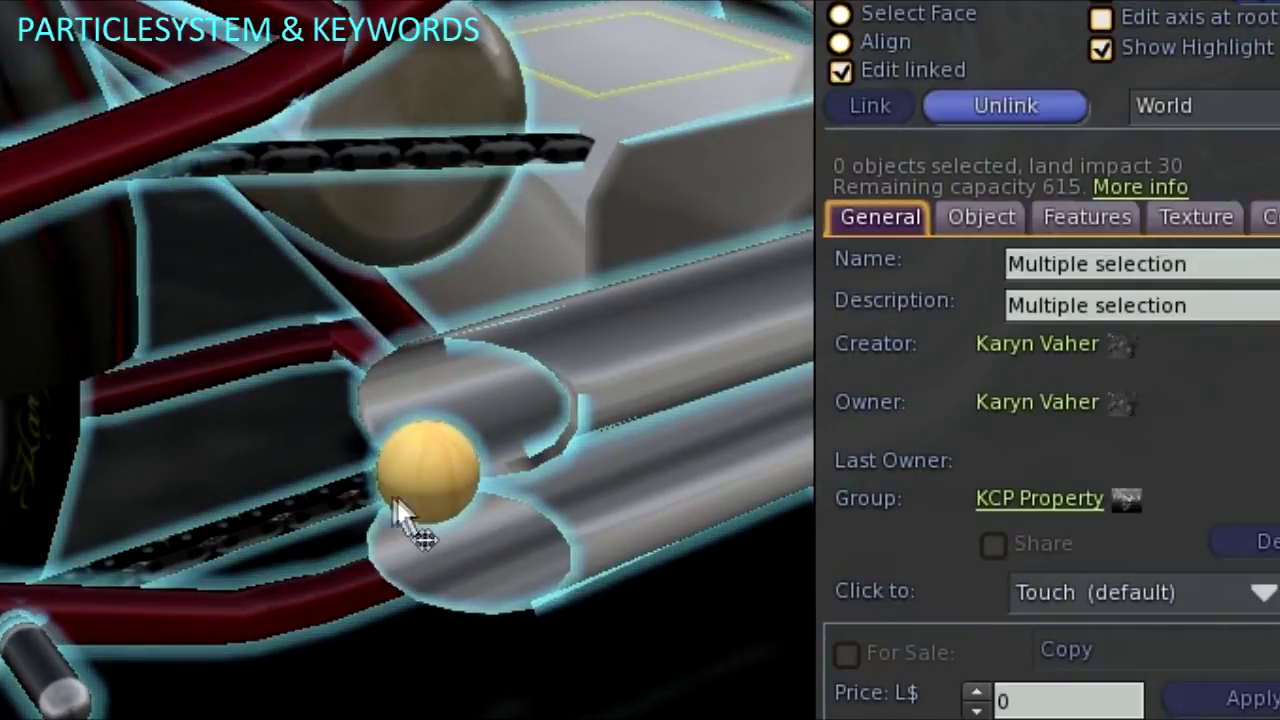
click(420, 480)
drag(1211, 67, 987, 99)
click(973, 243)
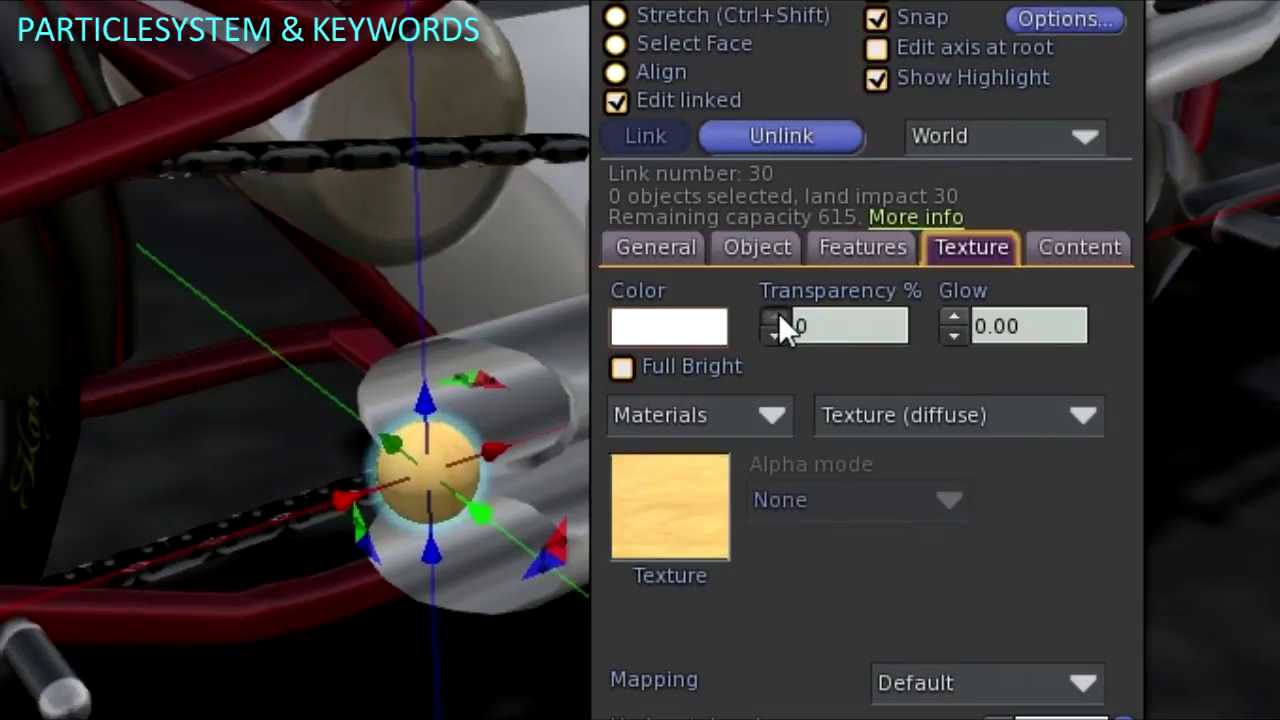
drag(780, 318, 780, 318)
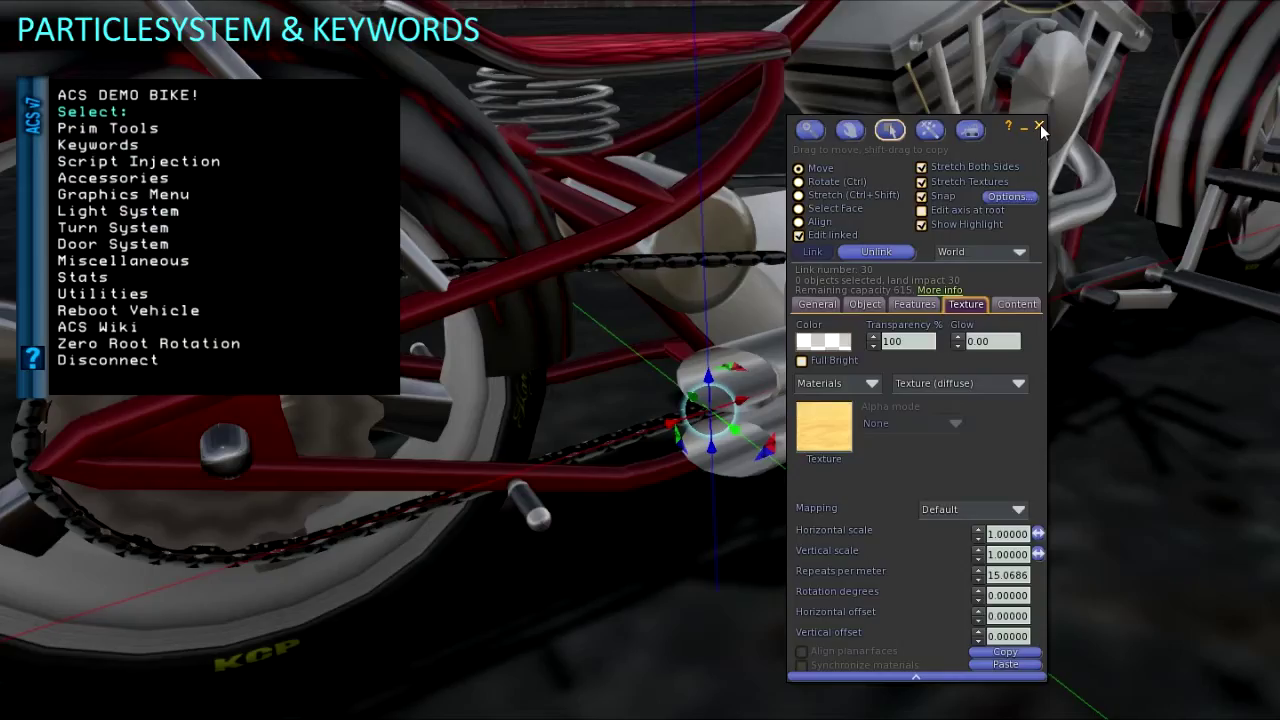
click(1039, 127)
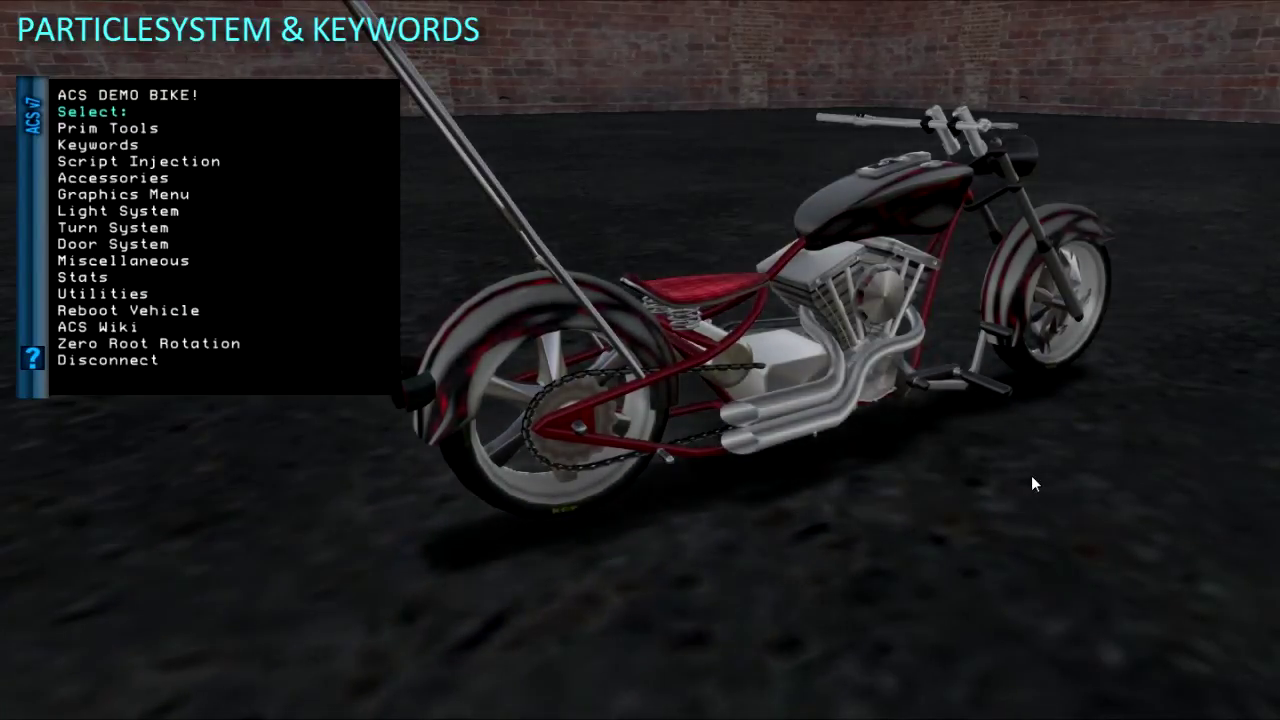
Highlight transparent objects to examine where the invisible sphere sits on the exhaust tips.
key(ctrl+alt+t)
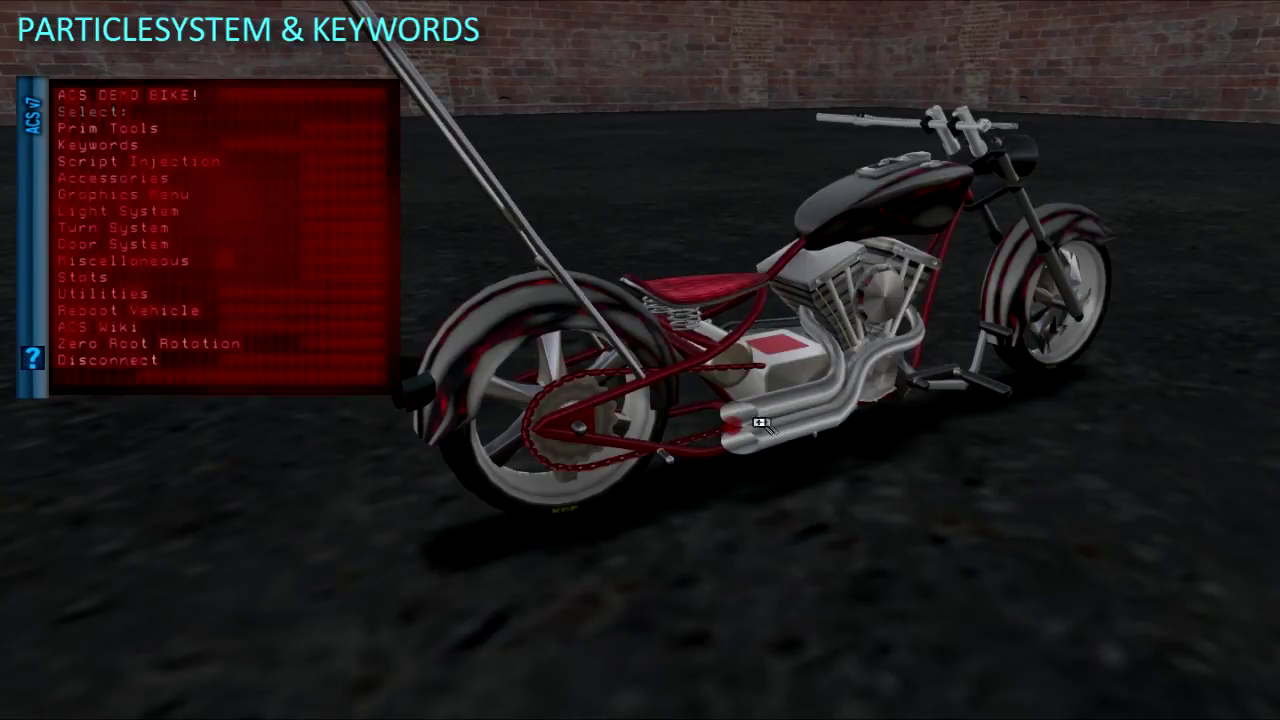
drag(760, 422, 770, 386)
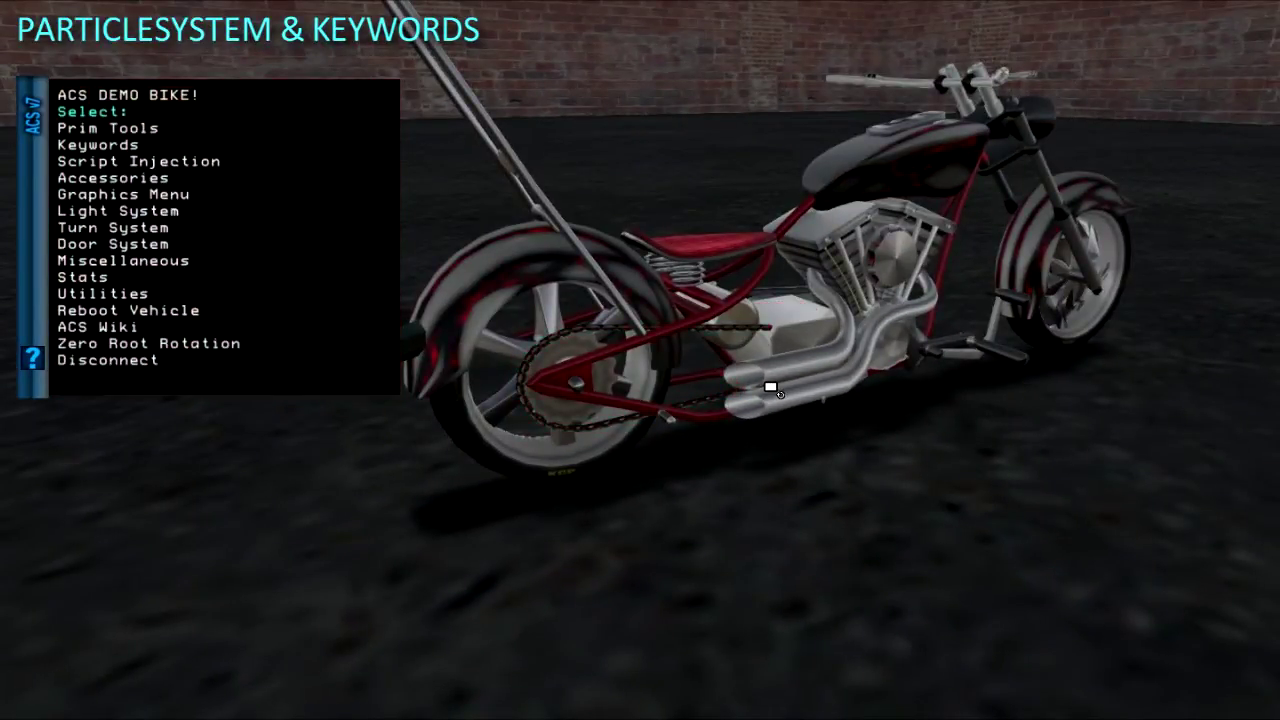
drag(786, 366, 772, 336)
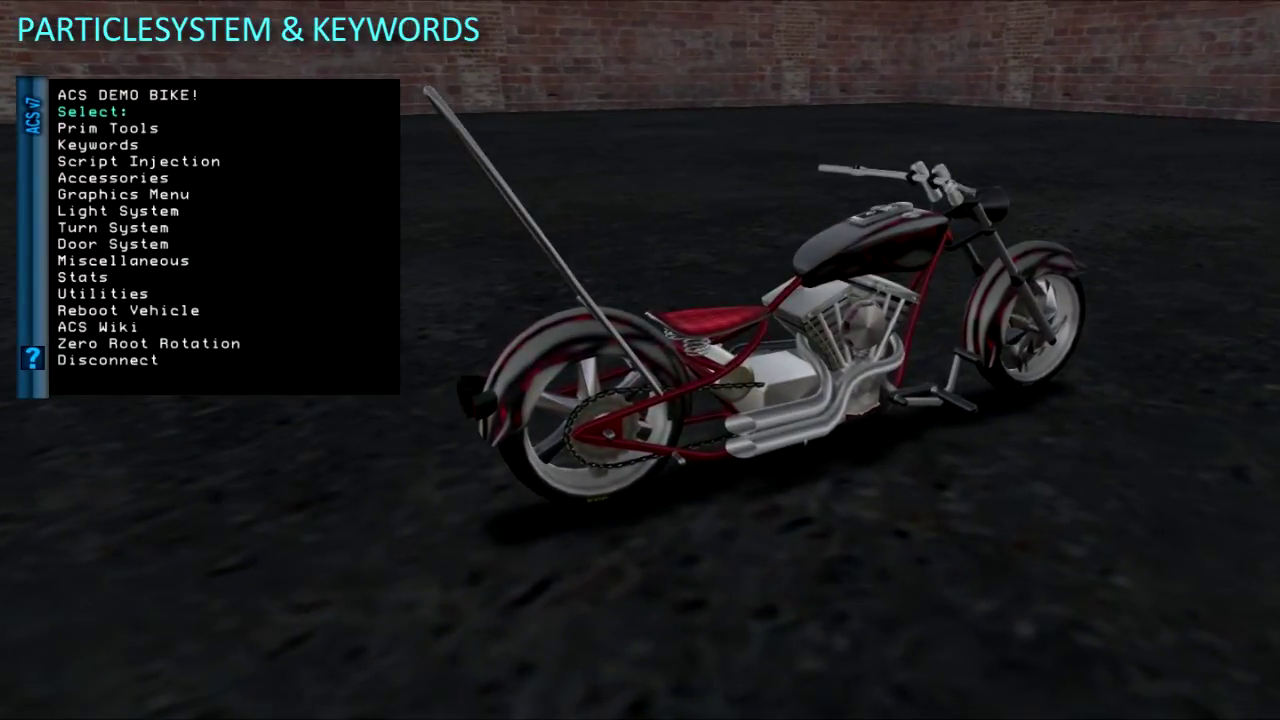
Create a second sphere prim on the ground near the rear wheel.
drag(771, 397, 769, 380)
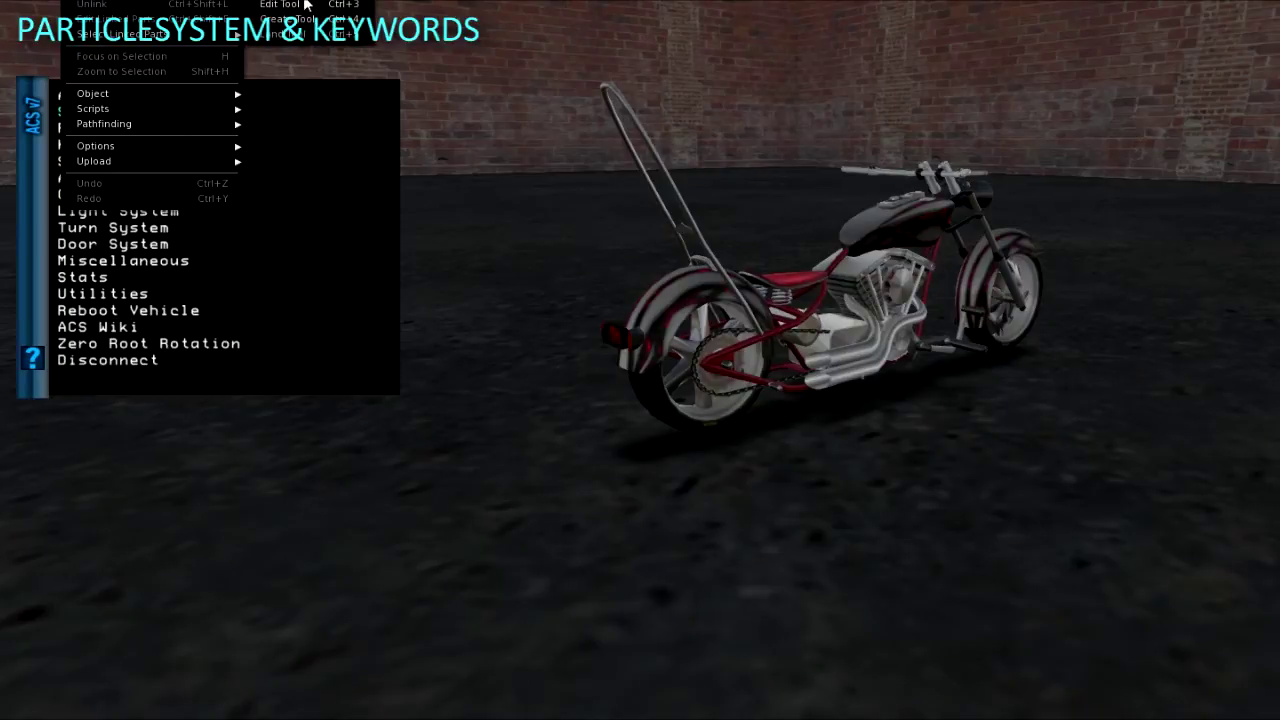
click(290, 19)
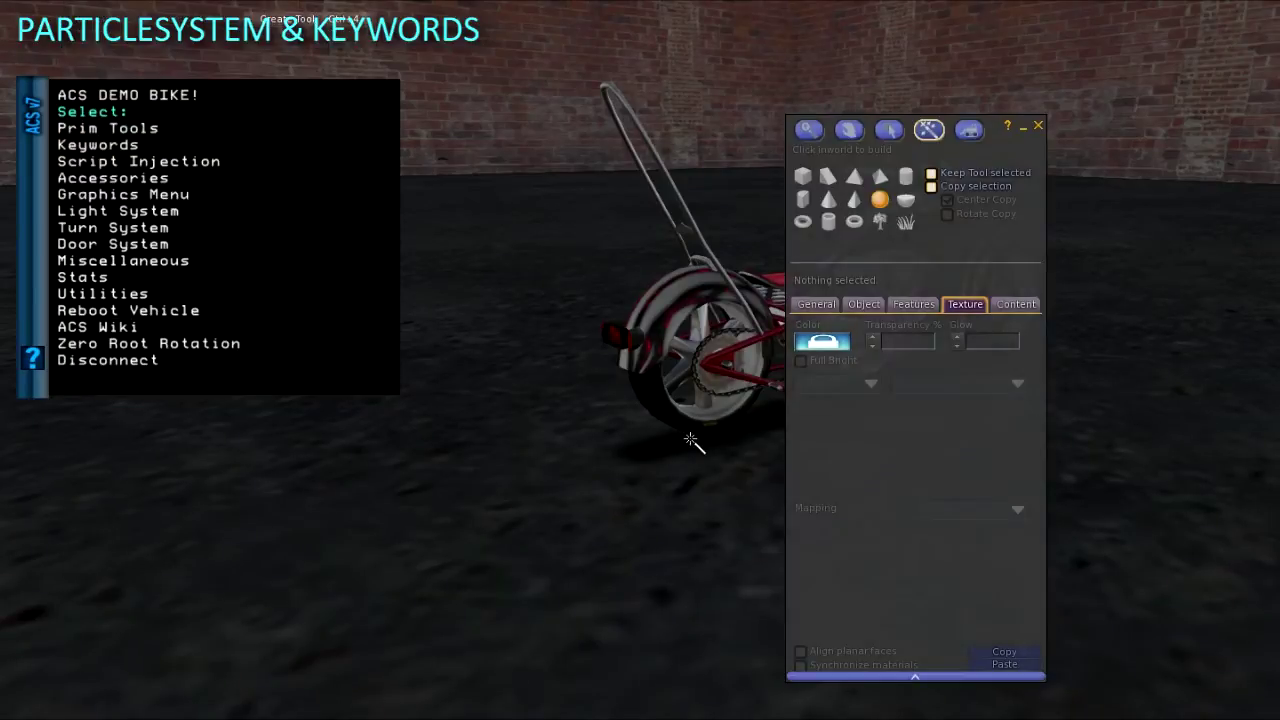
click(754, 480)
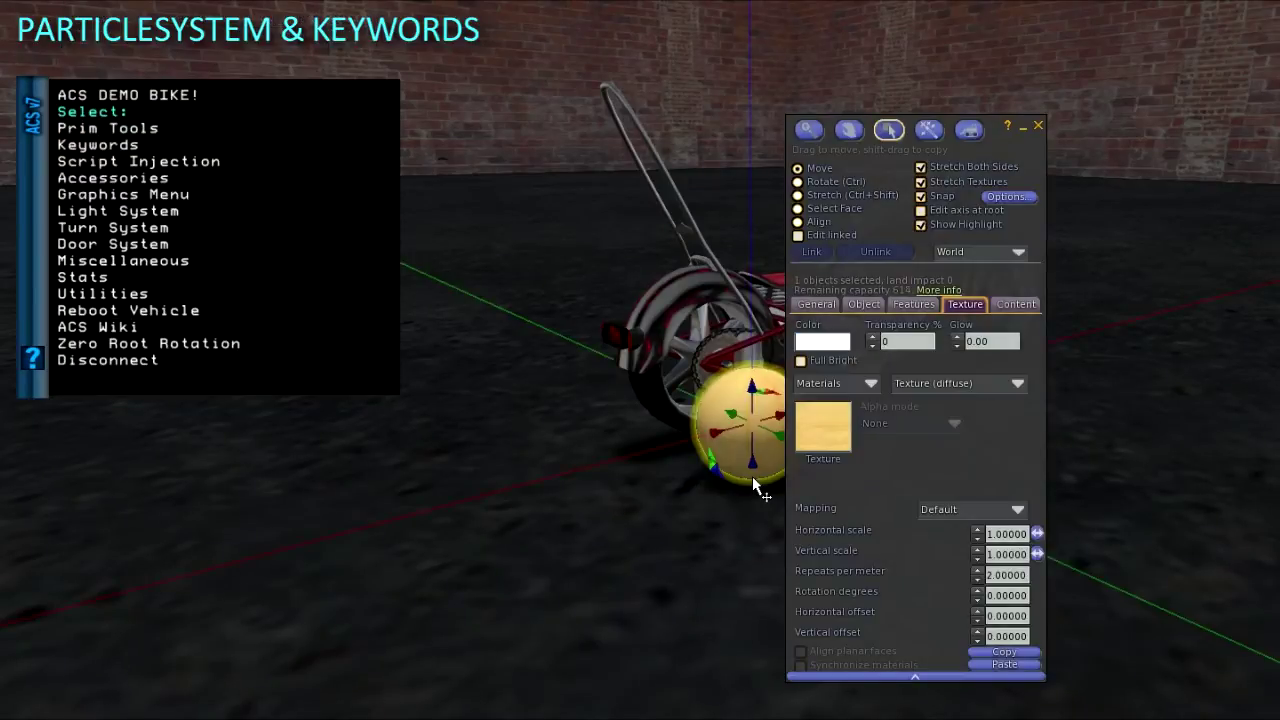
click(1038, 127)
Edit the second sphere and shrink it uniformly to a small ball.
alt+drag(765, 402, 765, 396)
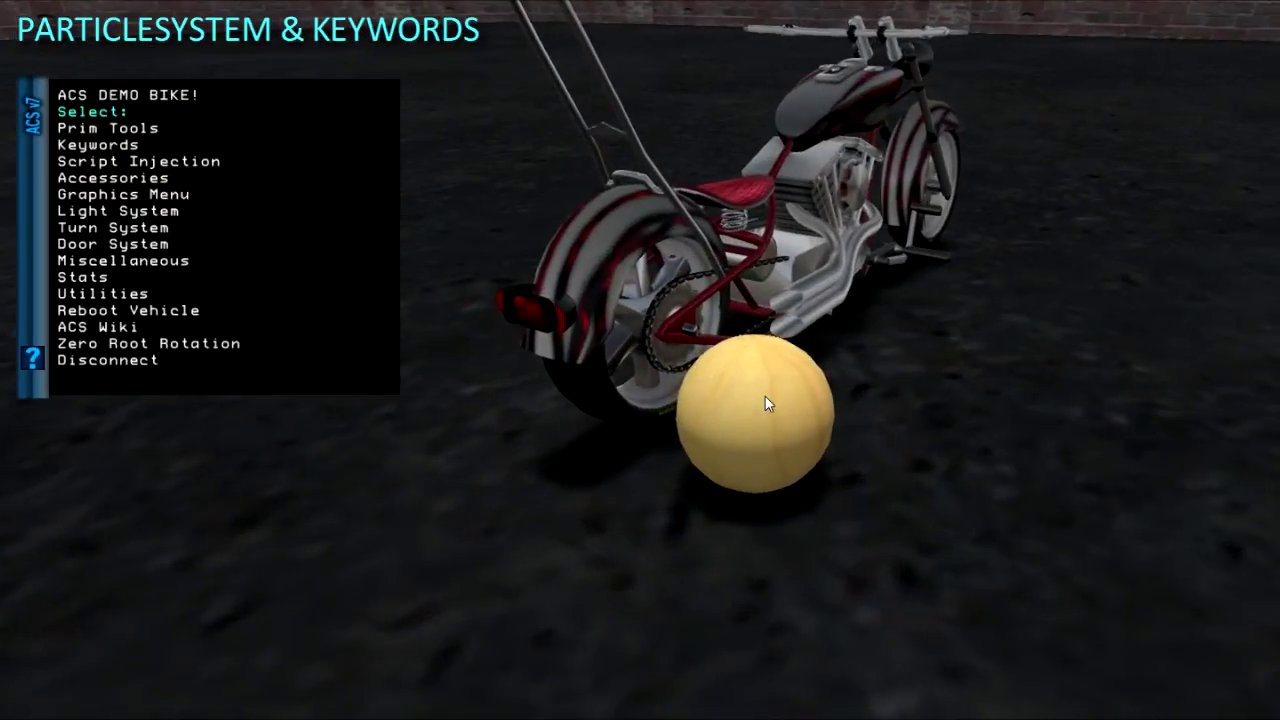
right_click(772, 408)
click(791, 422)
click(837, 197)
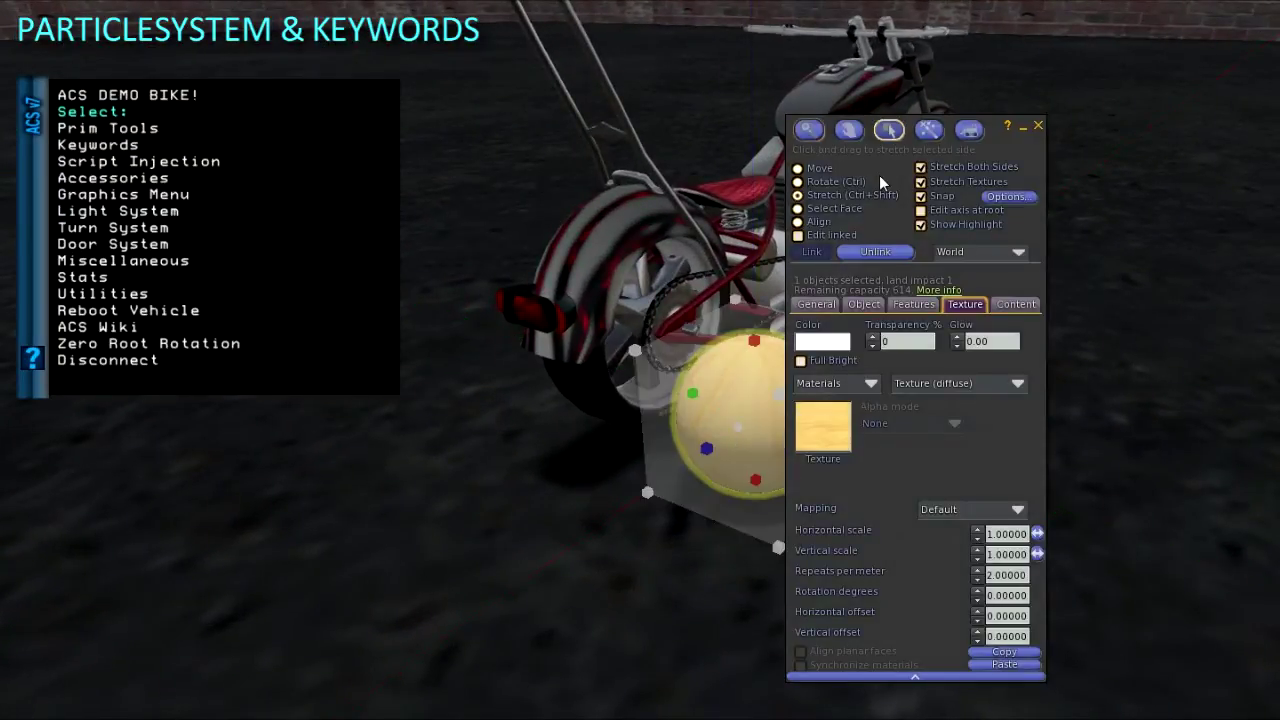
drag(879, 175, 1039, 237)
drag(867, 333, 806, 400)
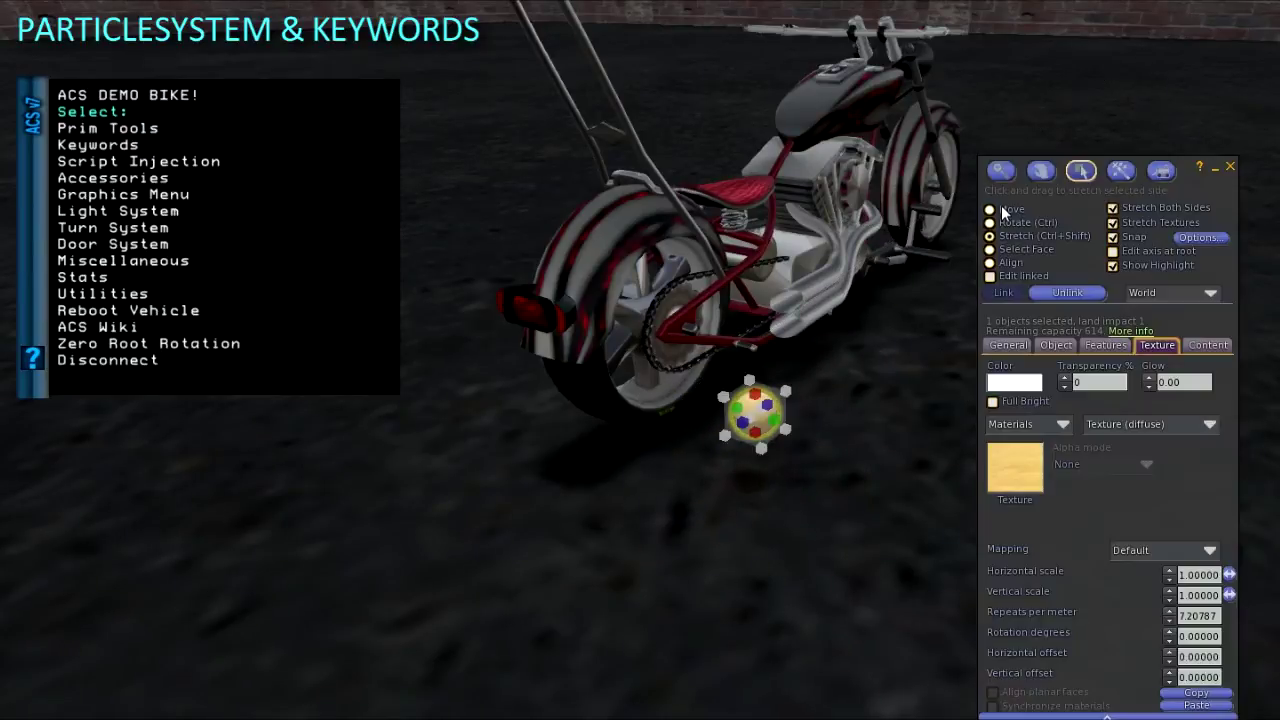
Move the second sphere into the lower part of the rear wheel, centred within the tire's width.
drag(790, 432, 720, 410)
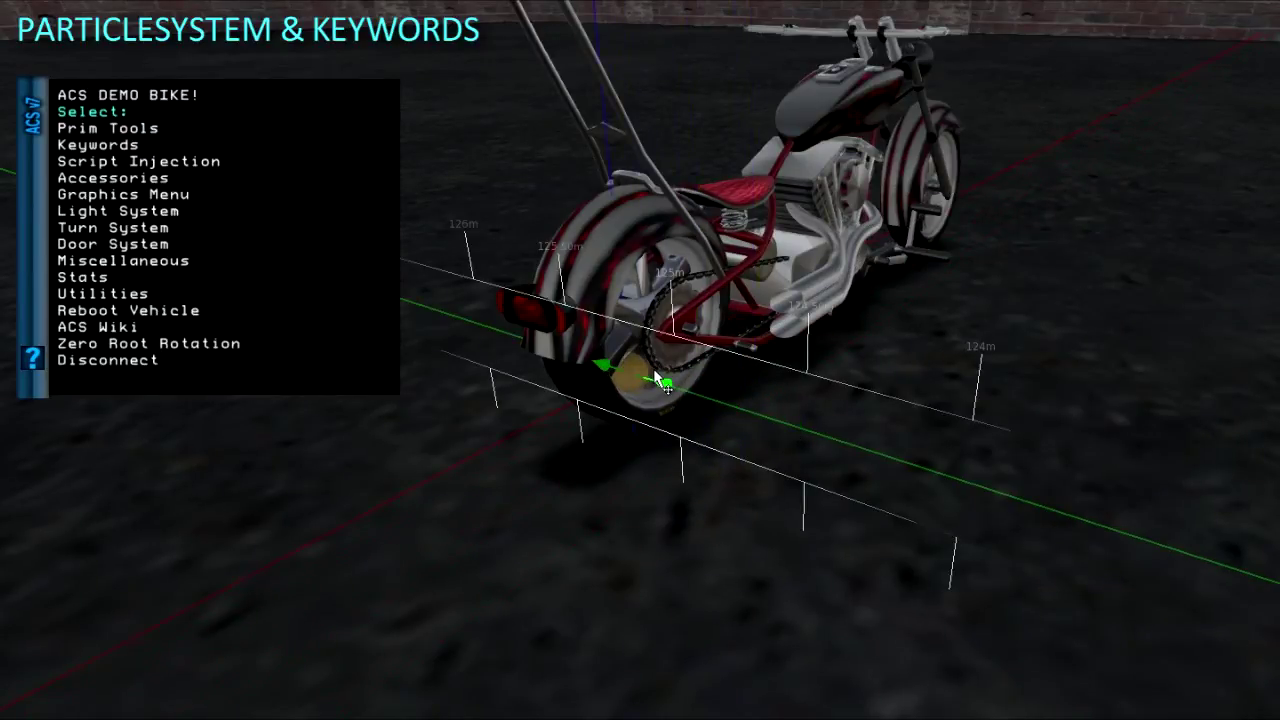
drag(649, 375, 652, 376)
drag(632, 376, 771, 388)
drag(686, 395, 686, 478)
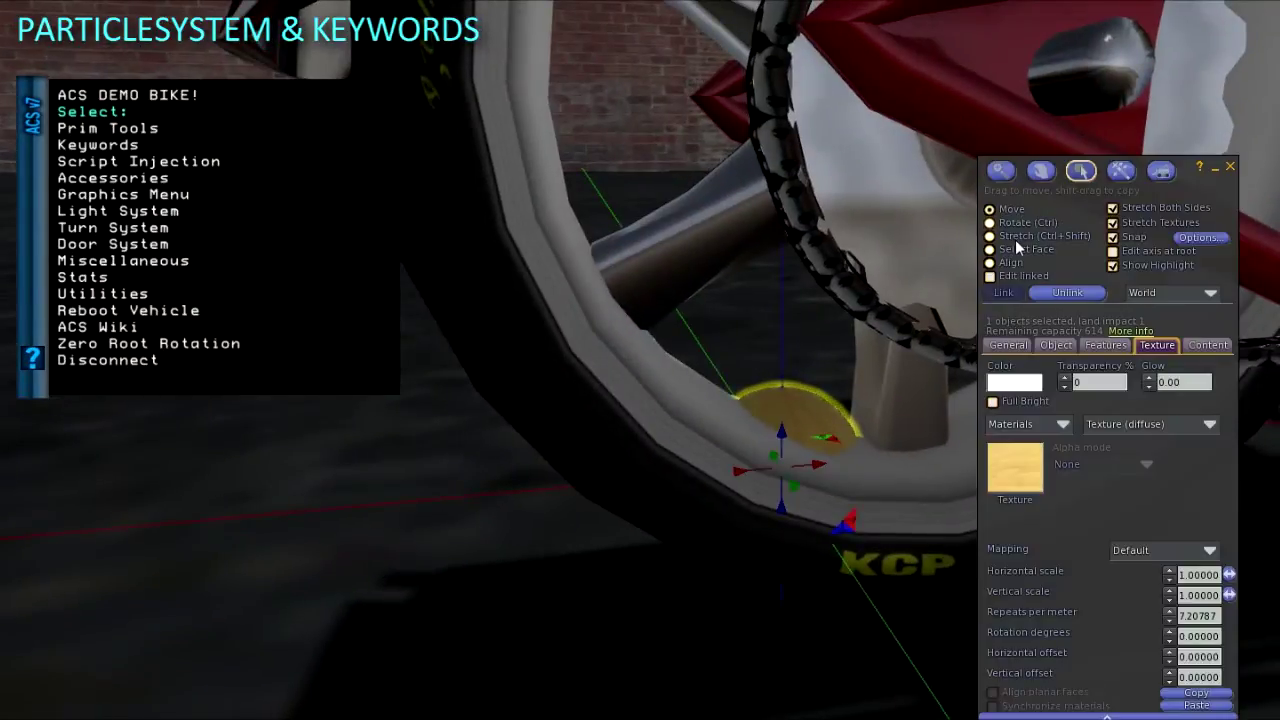
Shrink the rear wheel sphere further and lower it to the bottom of the rear tire.
click(1018, 237)
drag(894, 408, 861, 422)
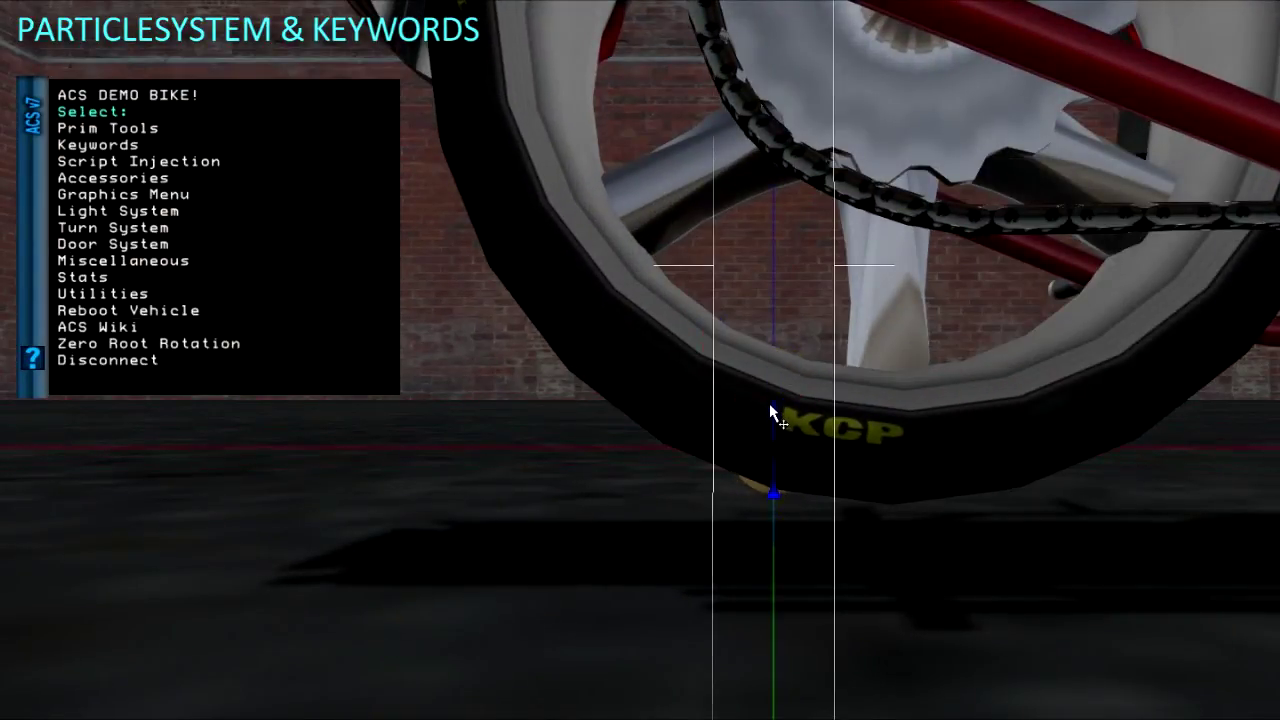
click(772, 410)
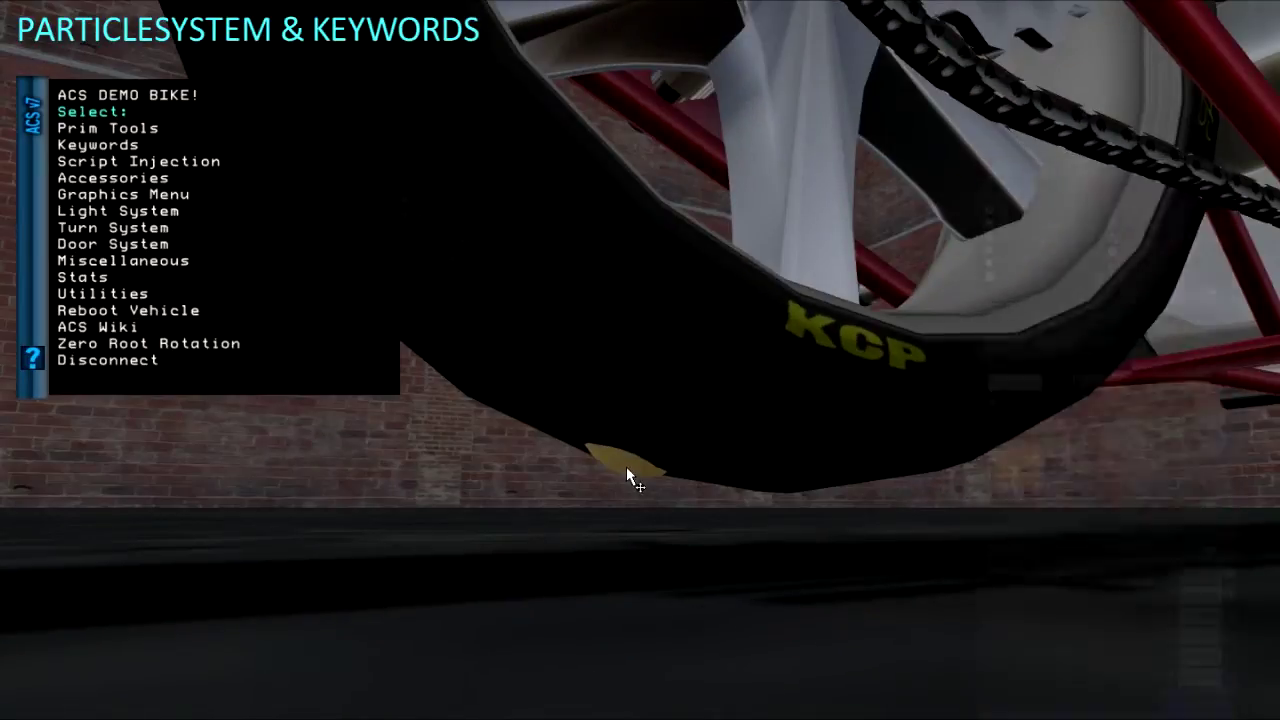
Link the rear wheel sphere to the motorcycle and assign it the track keyword.
click(626, 466)
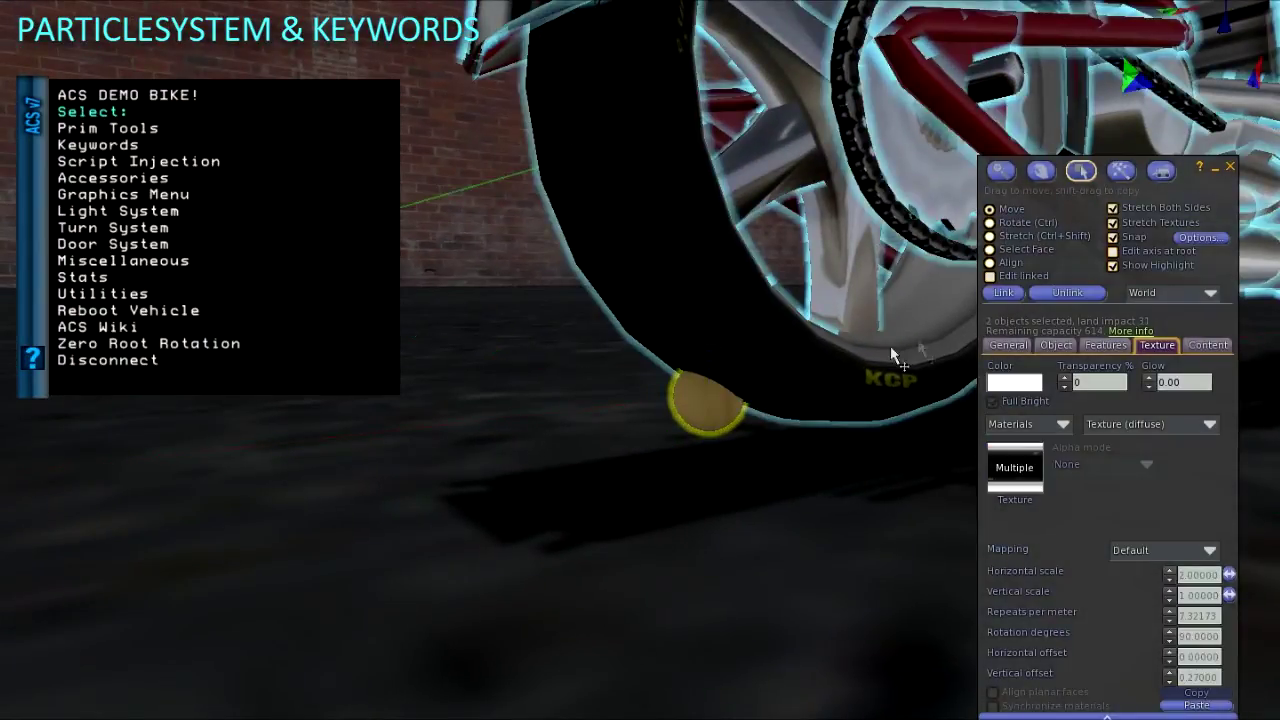
click(1004, 294)
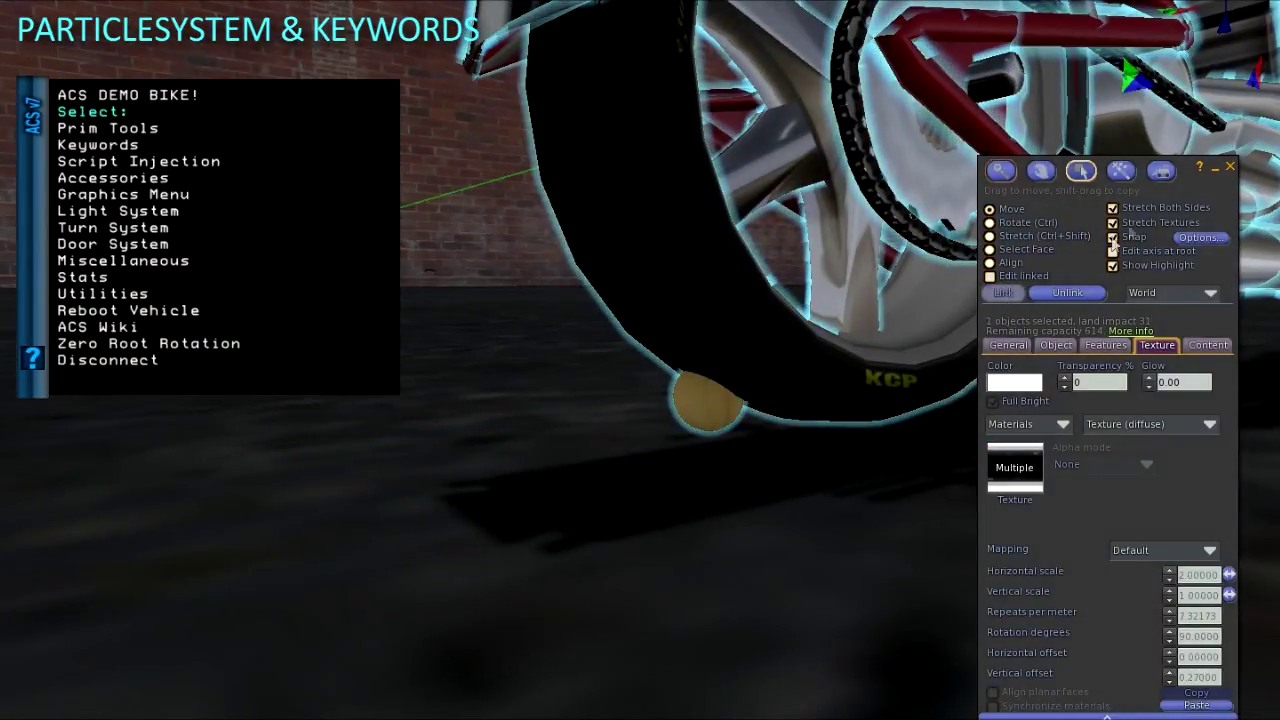
click(1230, 168)
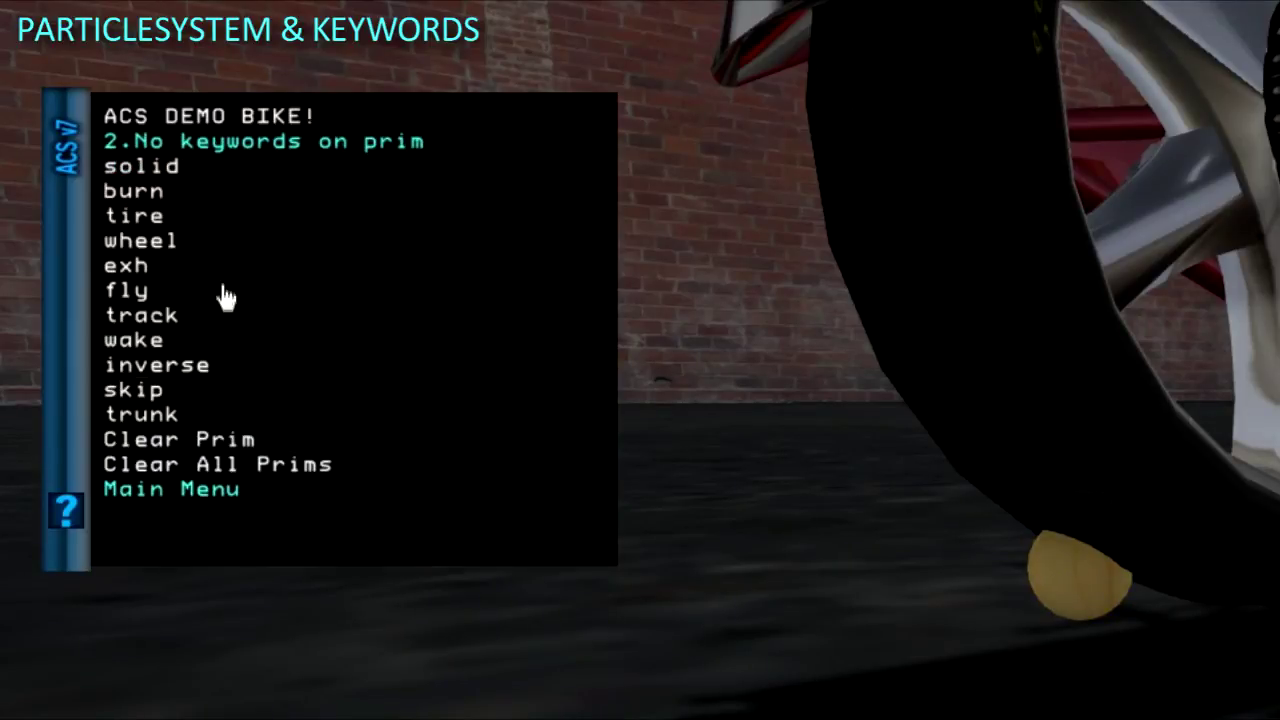
click(158, 322)
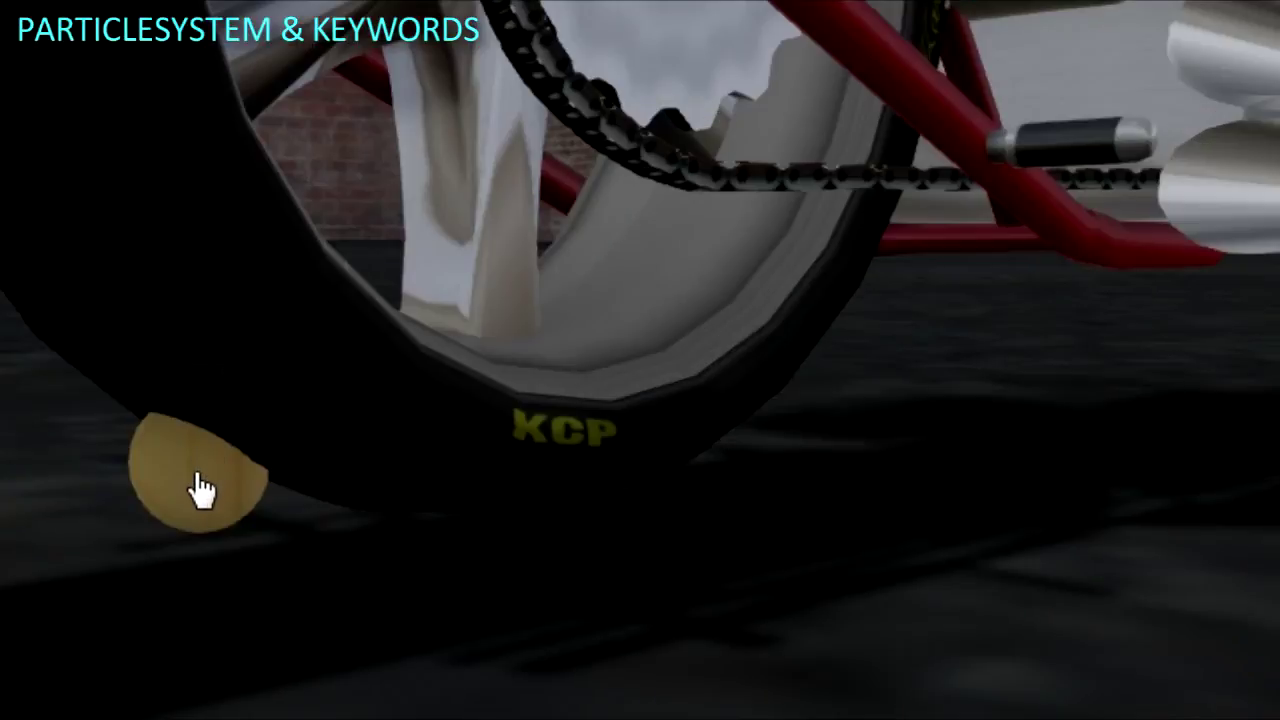
Set only the linked rear sphere to 100% transparency and move it forward to the lowest part of the rear tire.
right_click(200, 490)
click(268, 548)
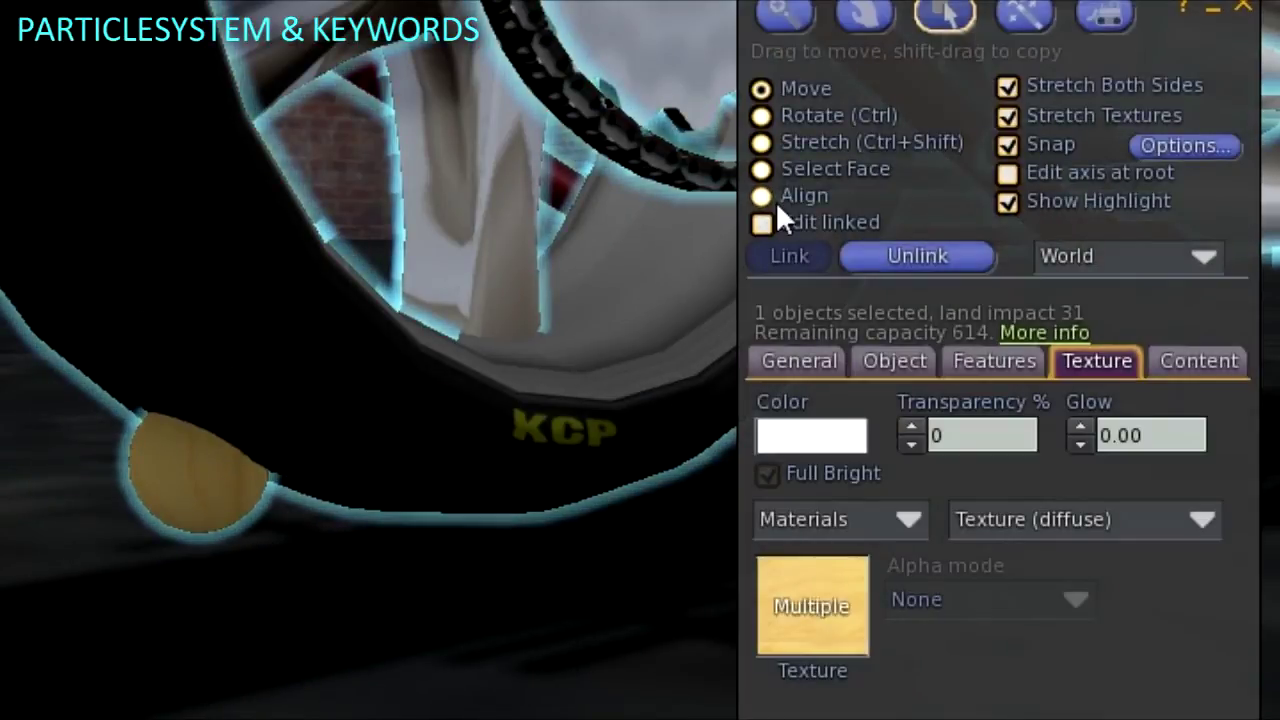
click(786, 224)
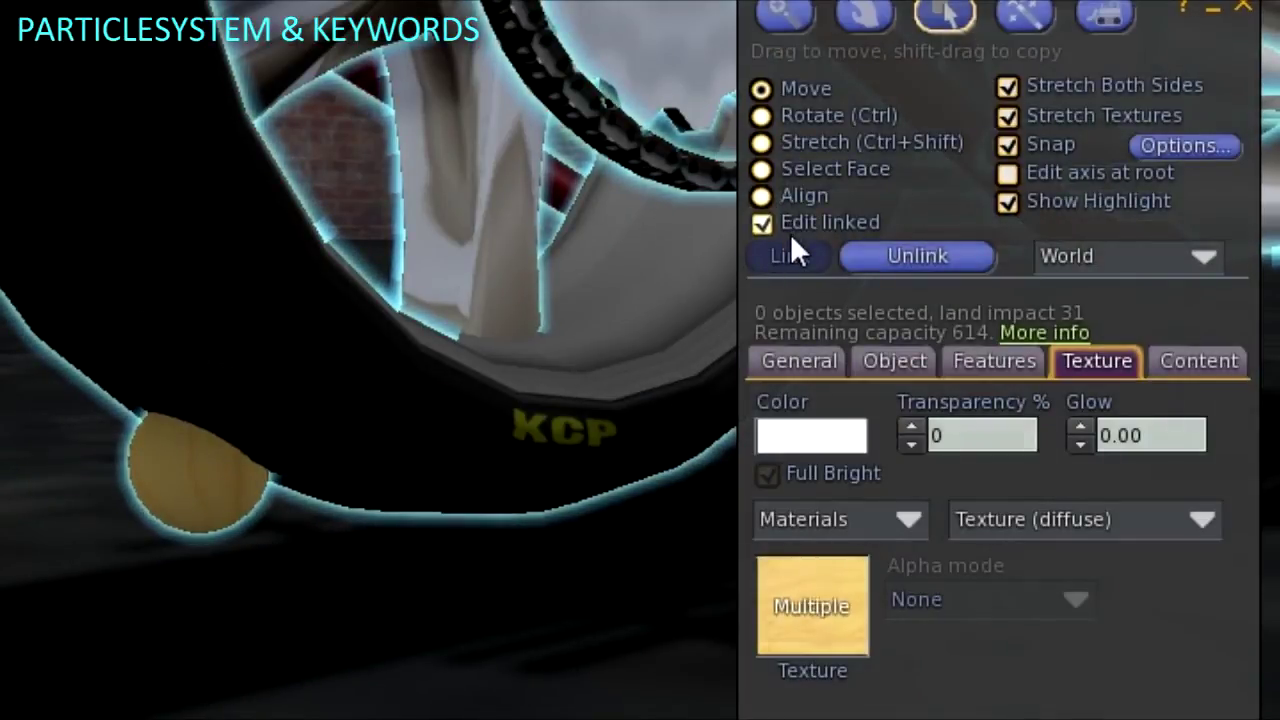
click(208, 487)
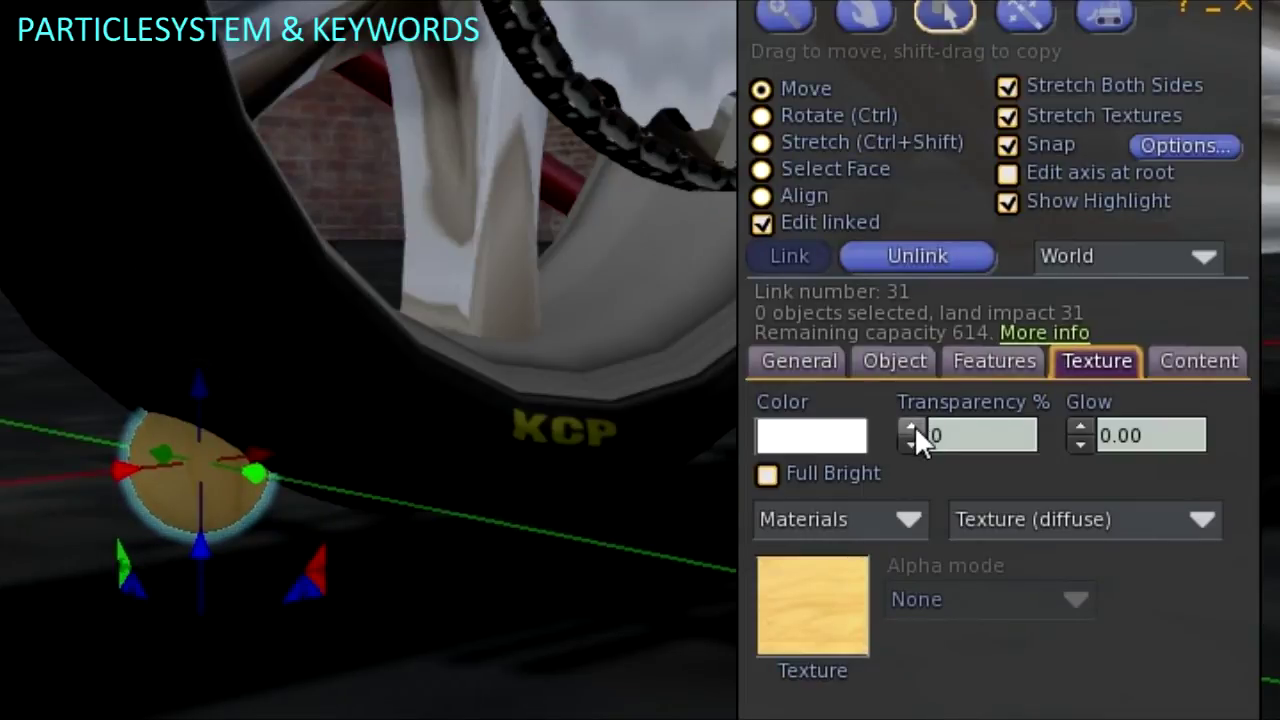
drag(912, 428, 914, 428)
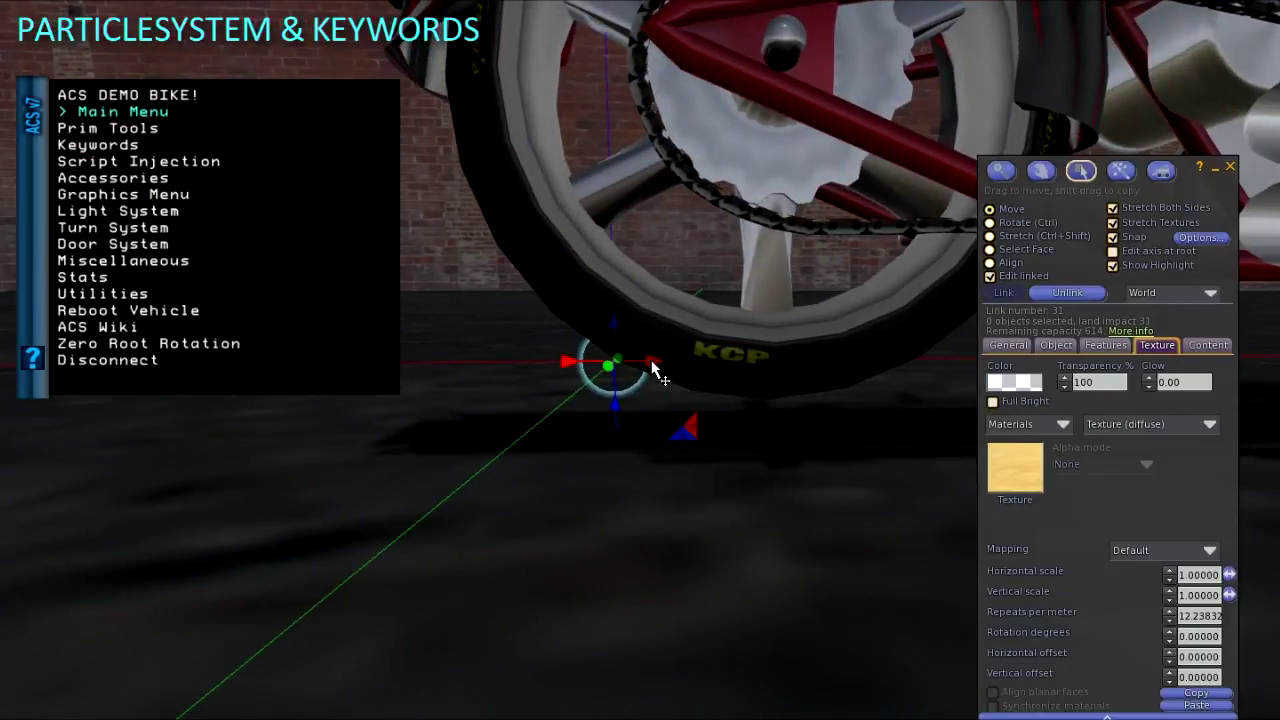
drag(652, 370, 755, 374)
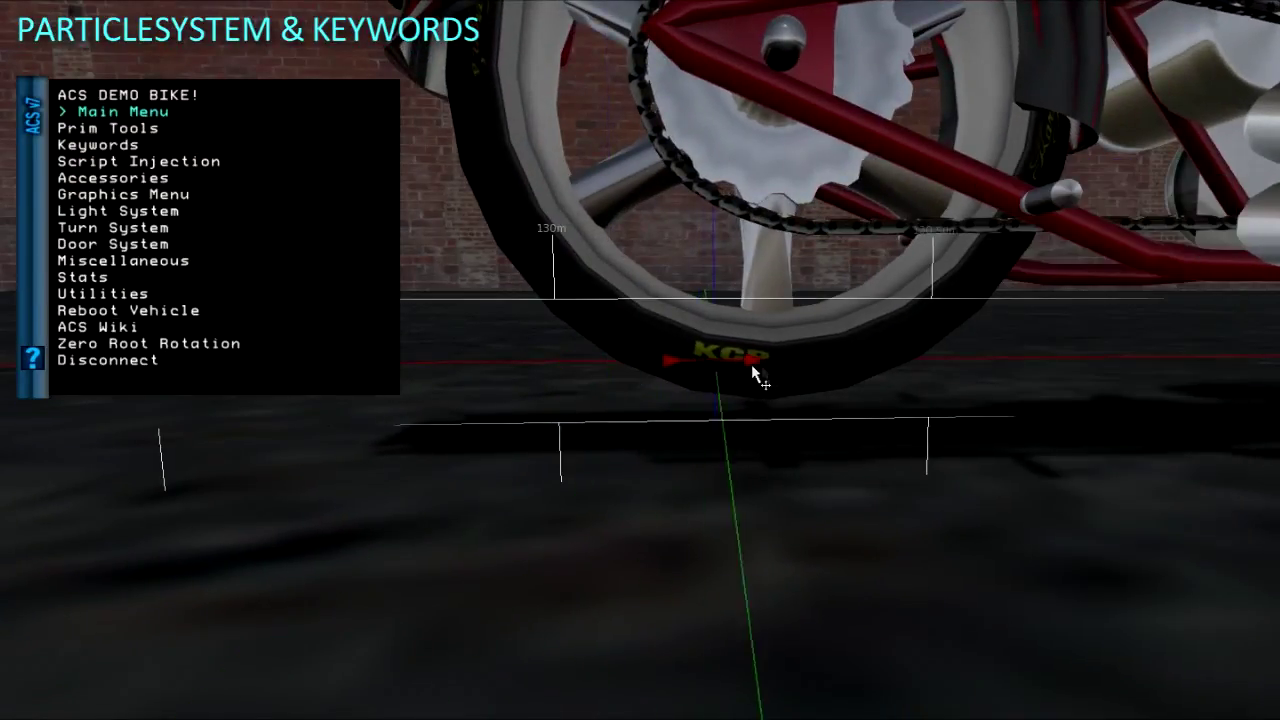
key(Escape)
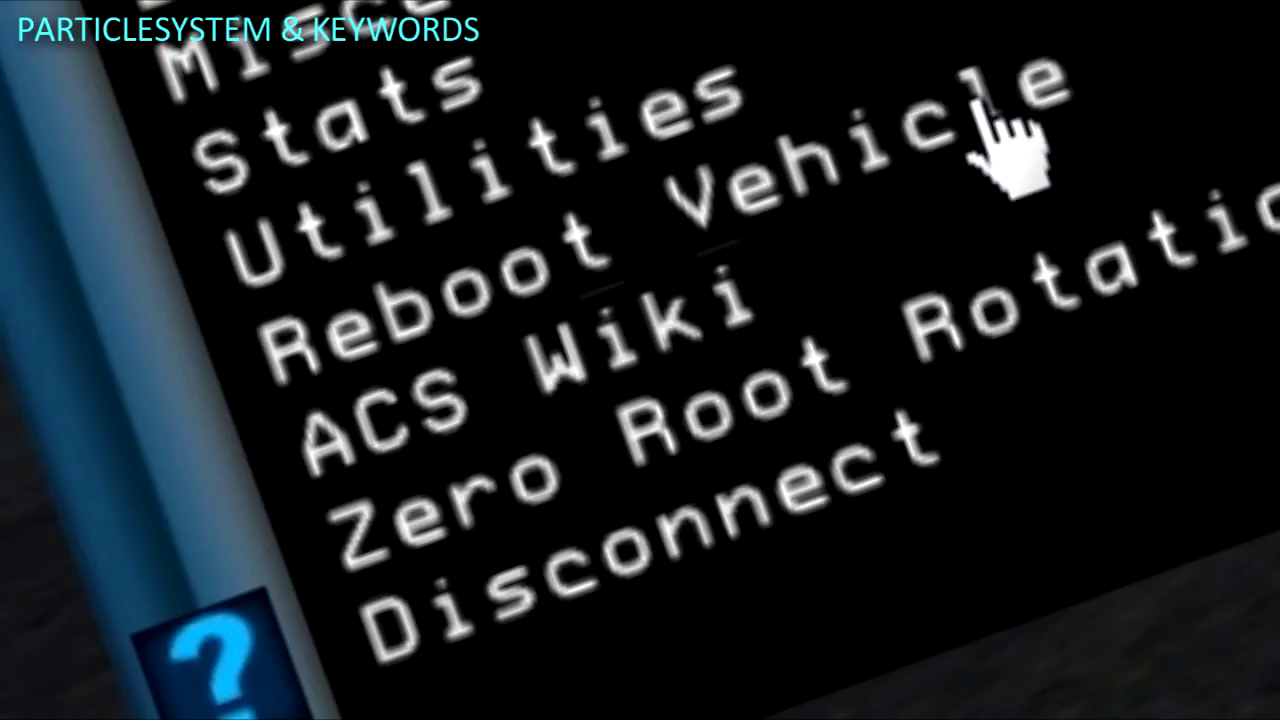
Reboot the vehicle through ACS and seat the avatar on the motorcycle.
click(190, 311)
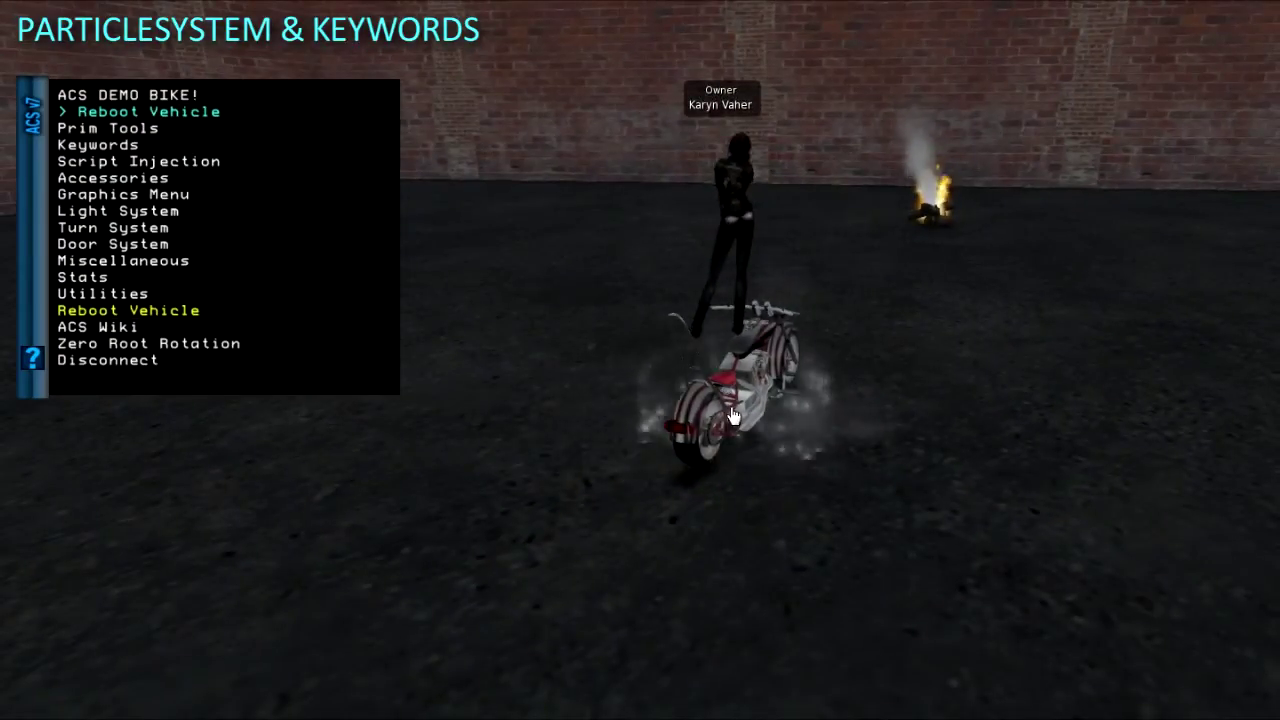
right_click(730, 405)
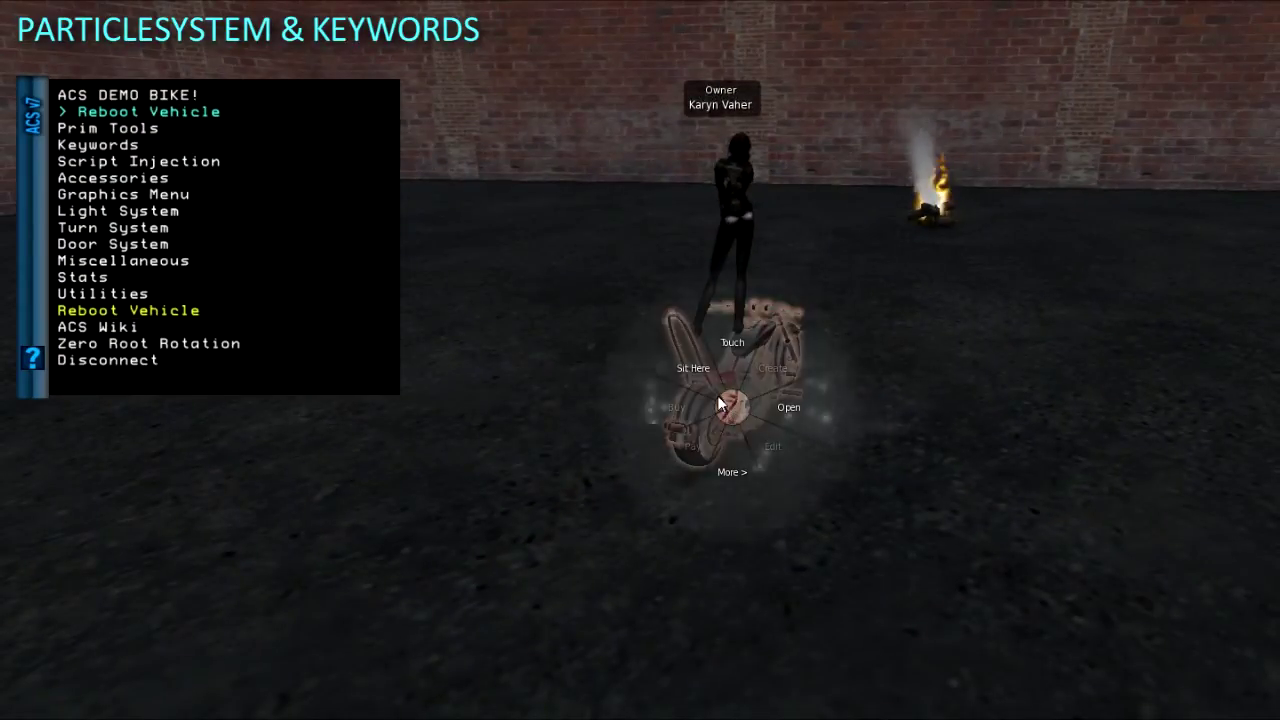
click(693, 368)
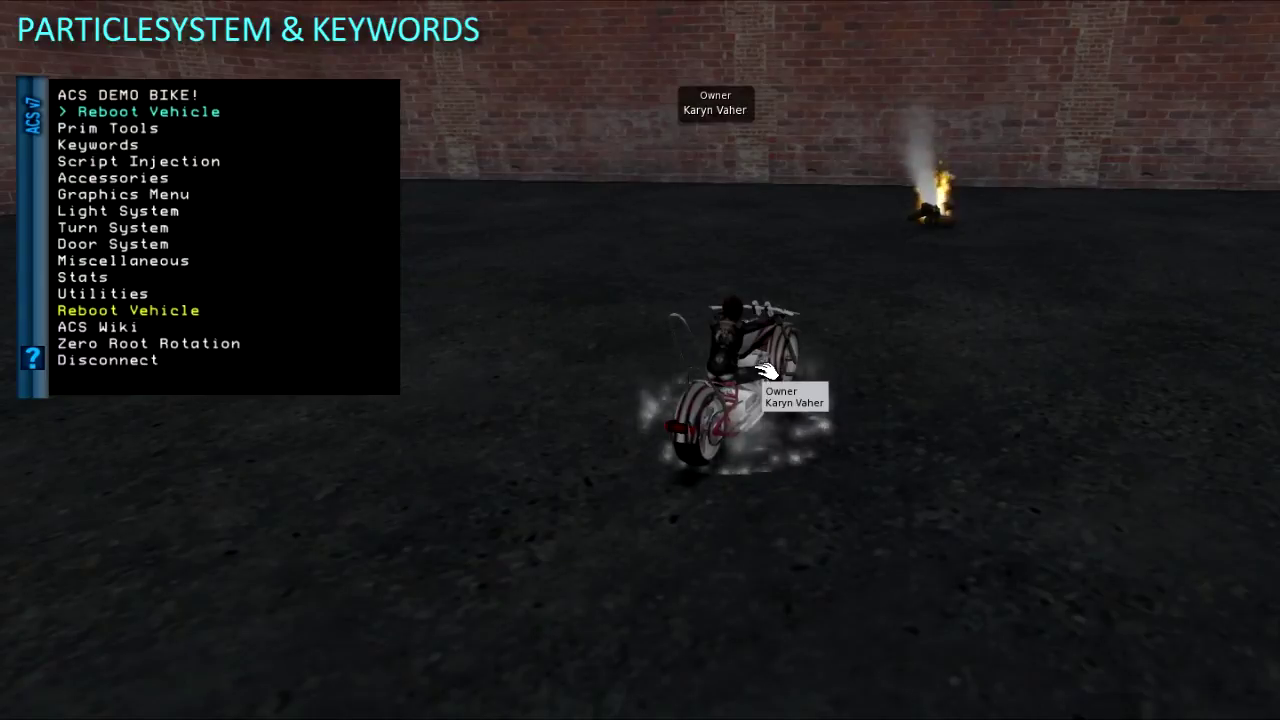
Ride the motorcycle around the lot with left and right turns to test the particle effects.
key(Up)
key(Left)
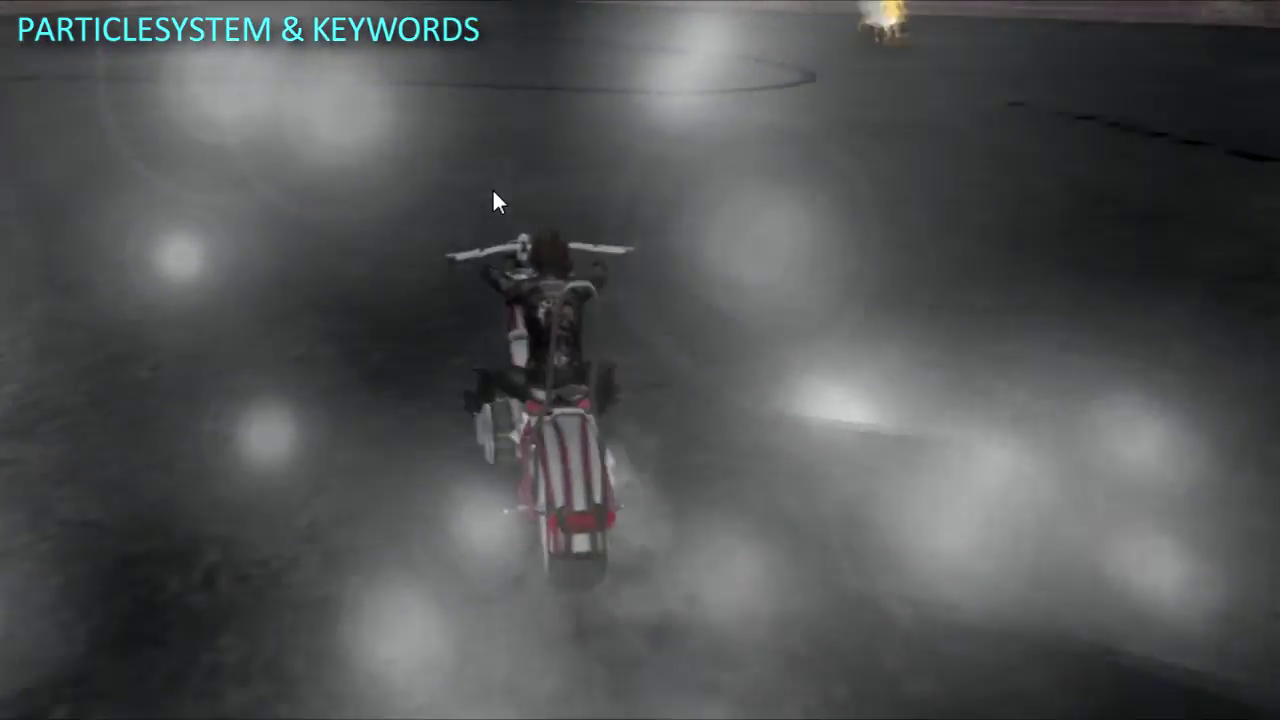
key(Left)
key(Right)
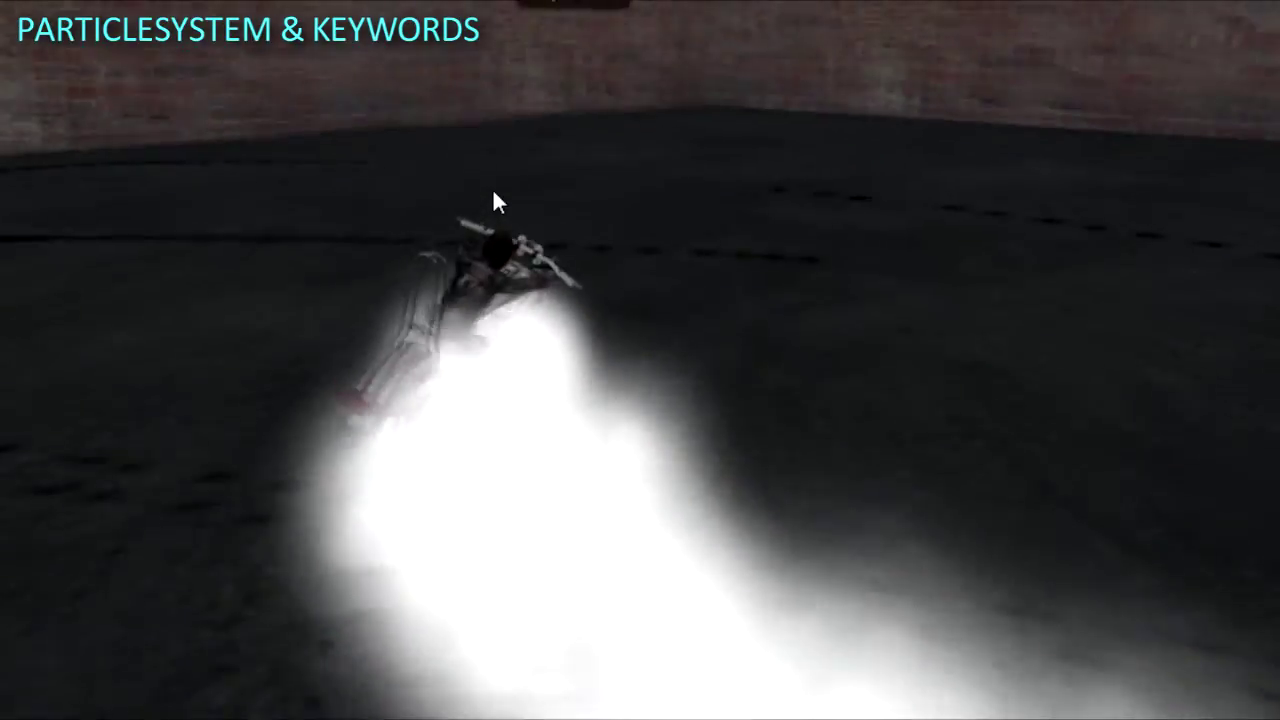